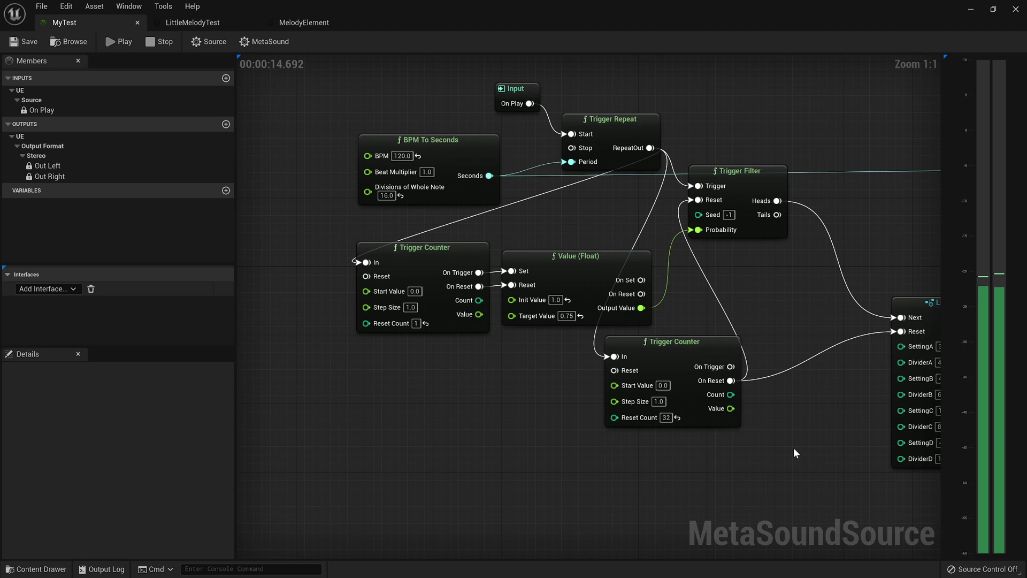
- Bring LittleMelodyTest into view, restart MyTest playback from the beginning, then stop it
right_click_drag(795, 451, 573, 449)
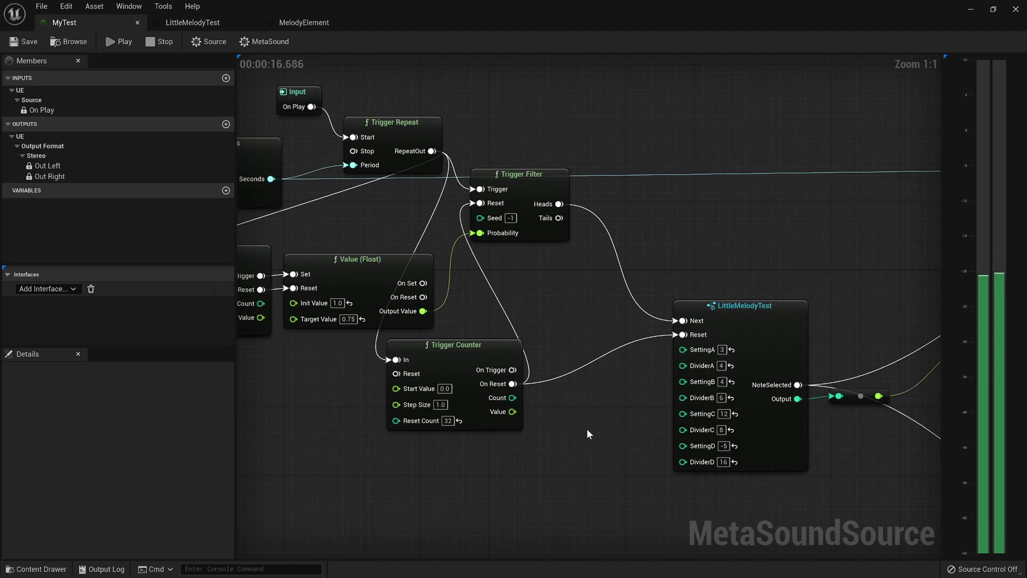
left_click(158, 43)
left_click(120, 44)
left_click(150, 42)
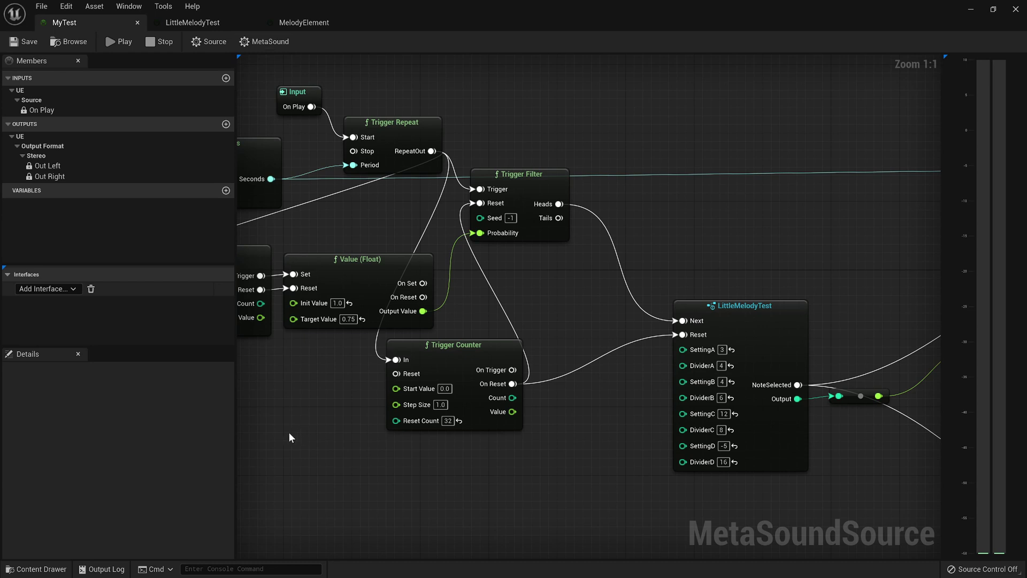
right_click_drag(289, 438, 583, 442)
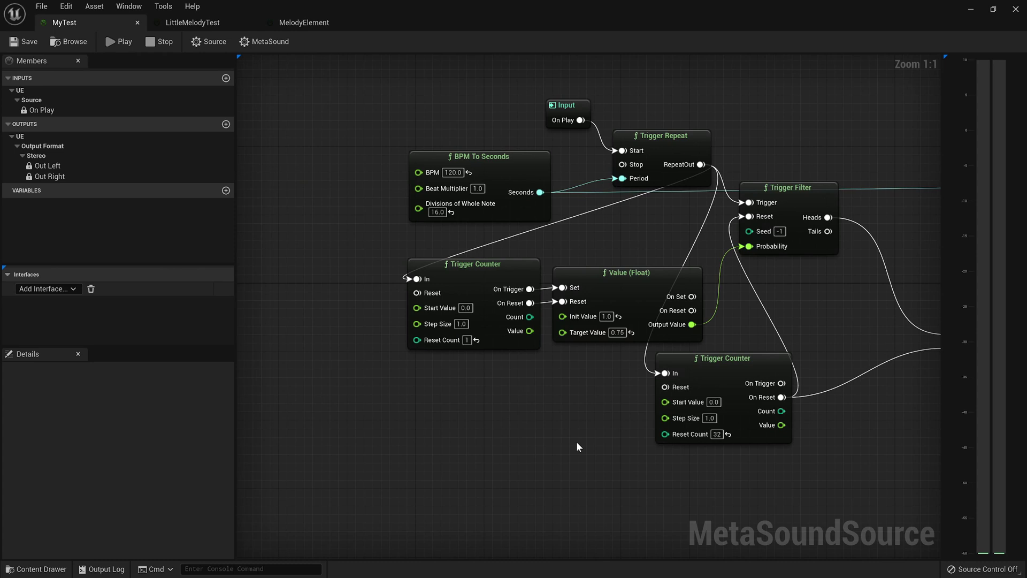
right_click_drag(585, 426, 94, 365)
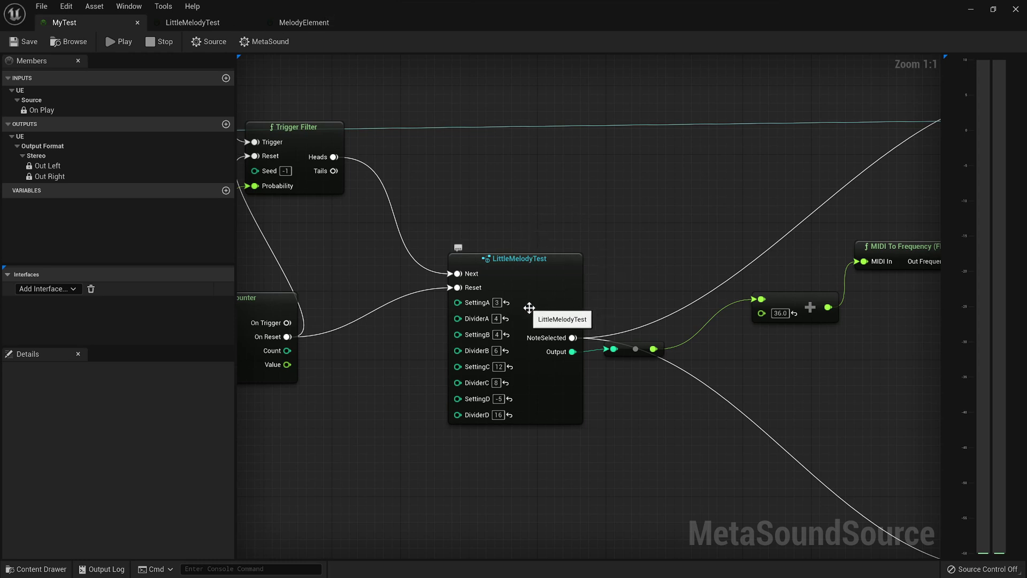
right_click_drag(516, 199, 580, 203)
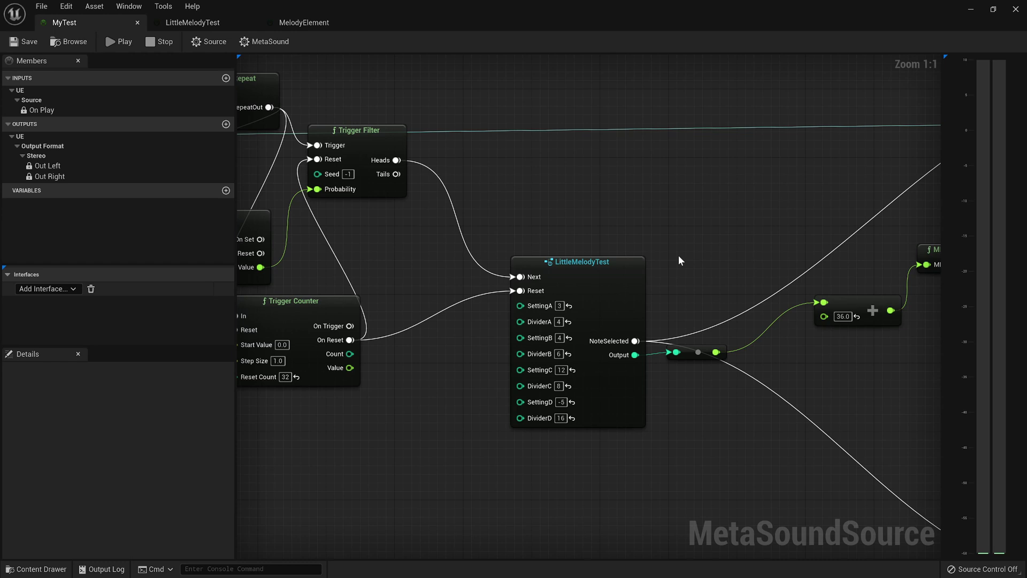
right_click_drag(679, 255, 586, 234)
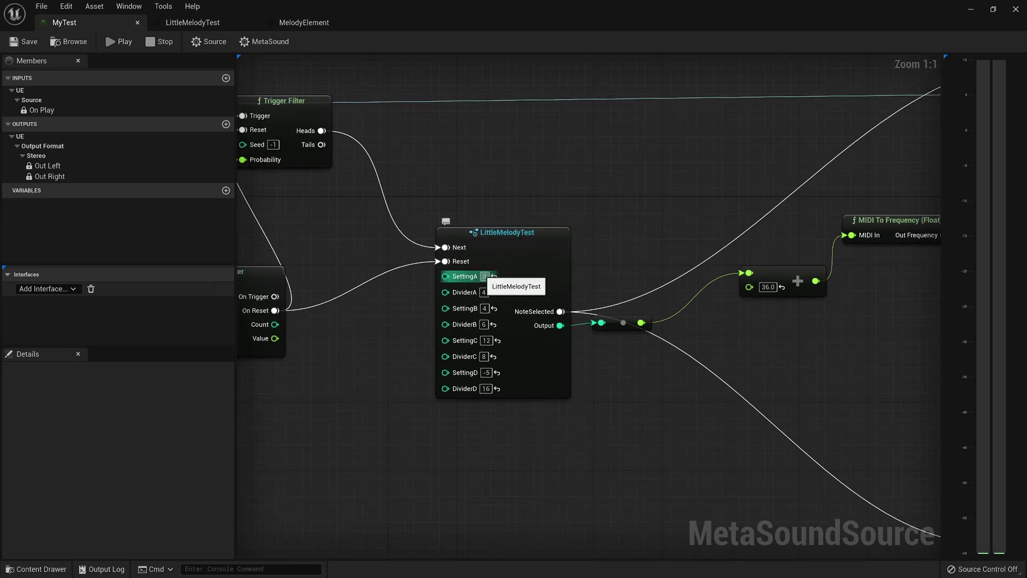
scroll(508, 265, "up", 5)
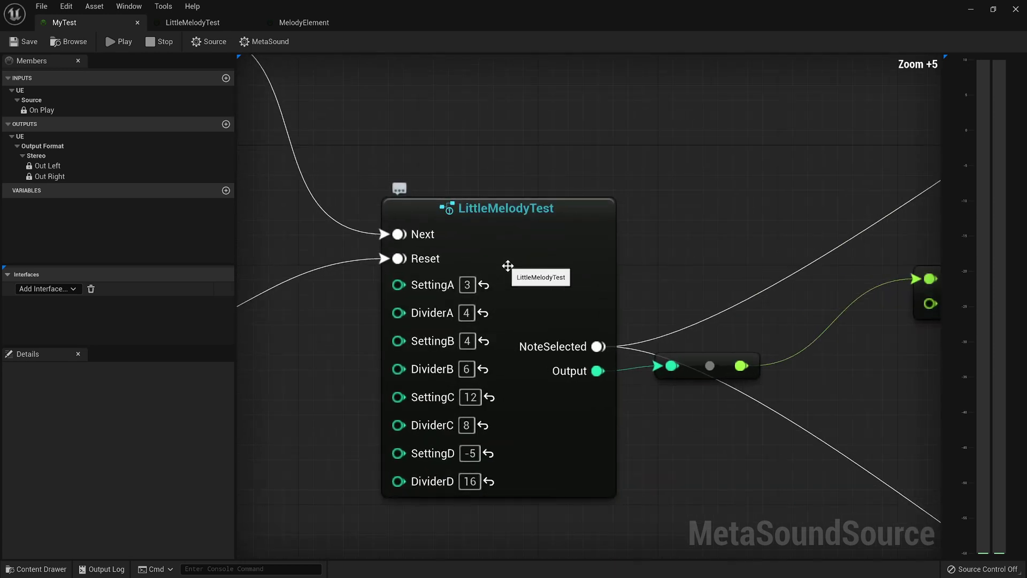
scroll(508, 265, "up", 1)
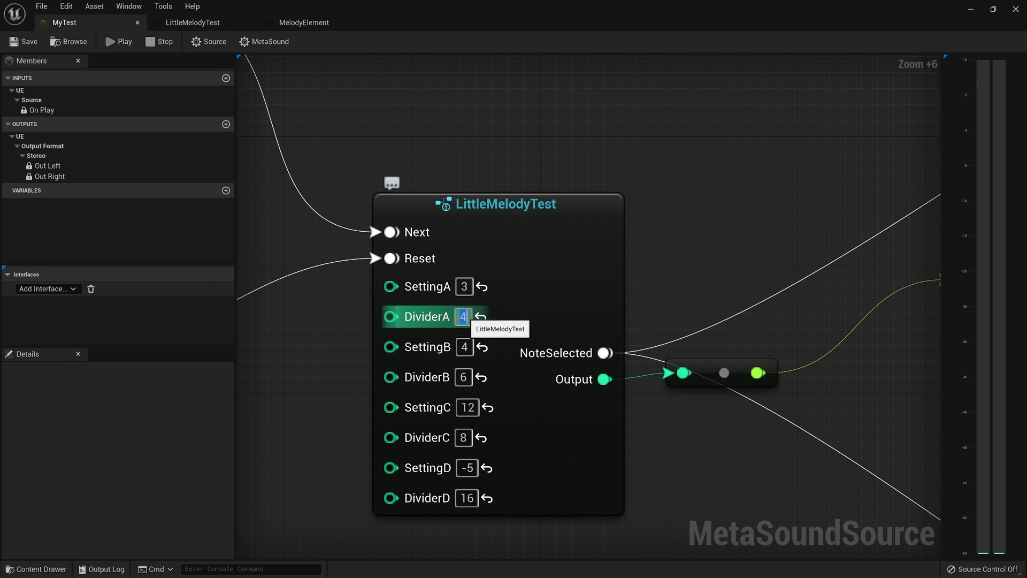
left_click(523, 314)
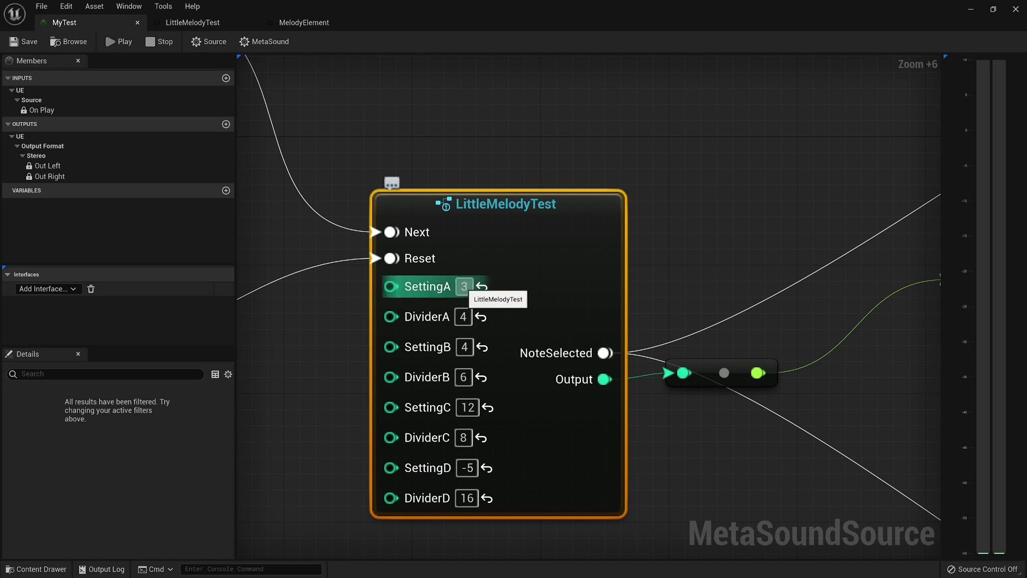
- Move the Trigger Filter node up beside Trigger Repeat
scroll(464, 287, "down", 4)
right_click_drag(464, 287, 404, 280)
scroll(554, 283, "down", 2)
right_click_drag(545, 320, 581, 341)
left_click_drag(574, 223, 548, 317)
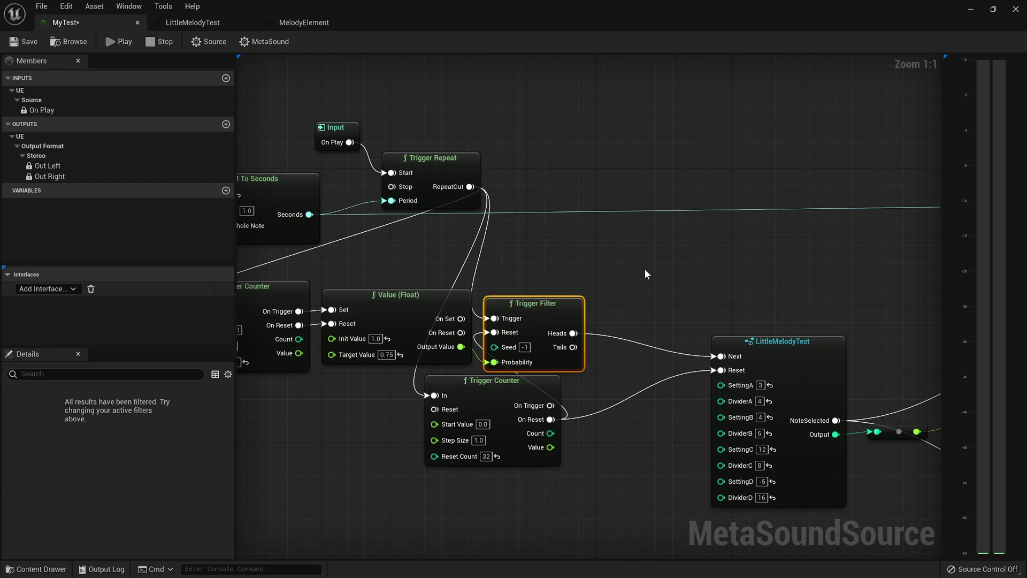
right_click_drag(615, 277, 652, 279)
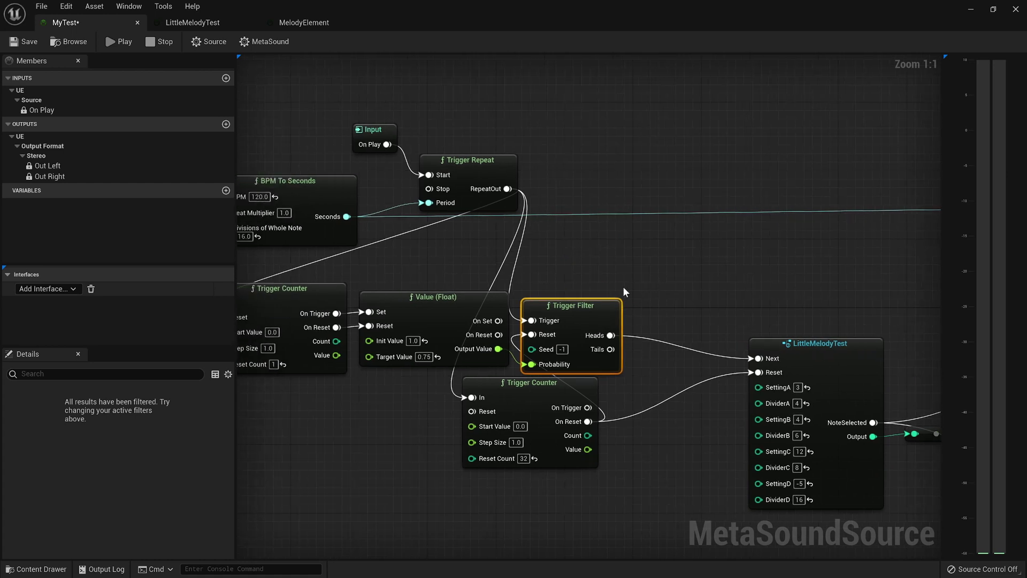
left_click_drag(597, 299, 705, 101)
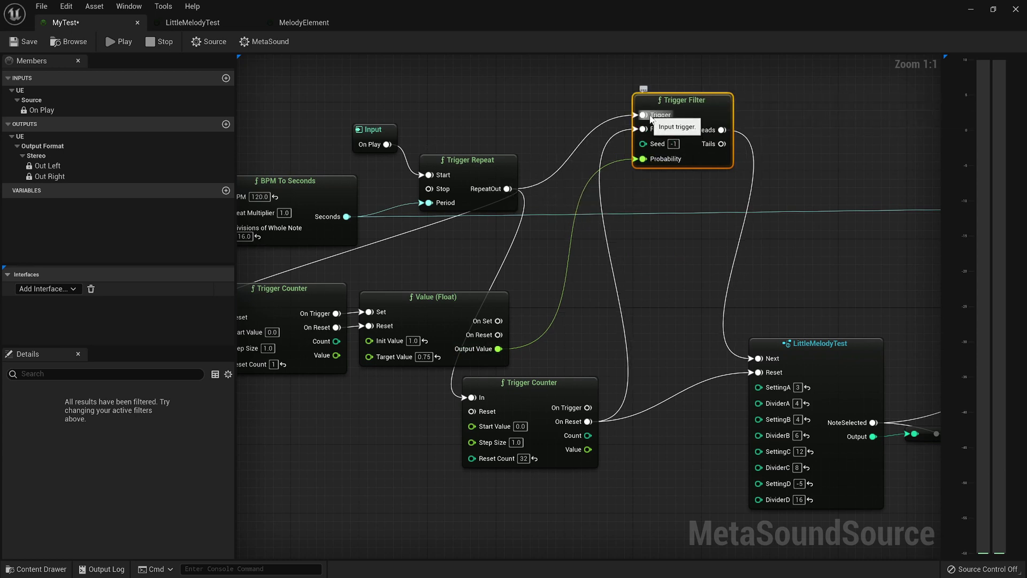
- Wire Trigger Repeat's RepeatOut directly into LittleMelodyTest's Next input and save MyTest
left_click_drag(650, 116, 769, 359, "ctrl")
right_click_drag(753, 300, 678, 234)
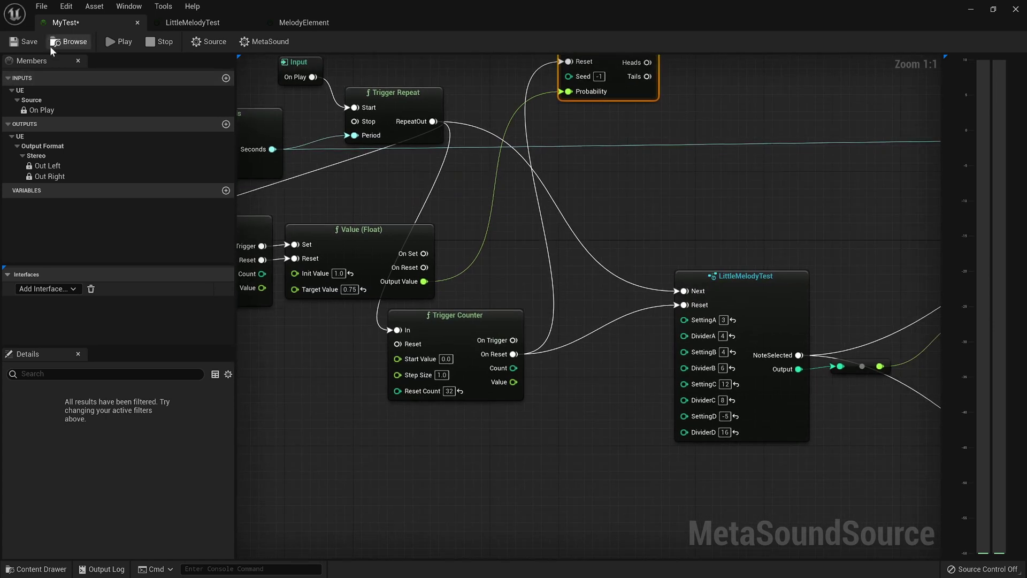
left_click(18, 43)
- Move Trigger Filter to the lower left, put the second Trigger Counter beside LittleMelodyTest, and play
right_click_drag(630, 97, 633, 178)
left_click_drag(631, 175, 289, 508)
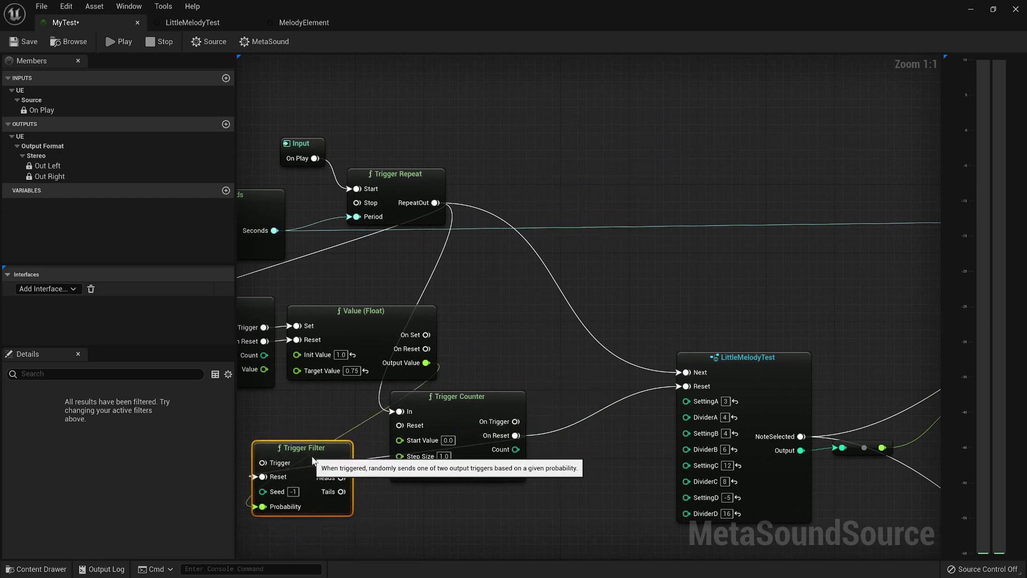
right_click_drag(437, 515, 566, 489)
left_click_drag(581, 391, 662, 358)
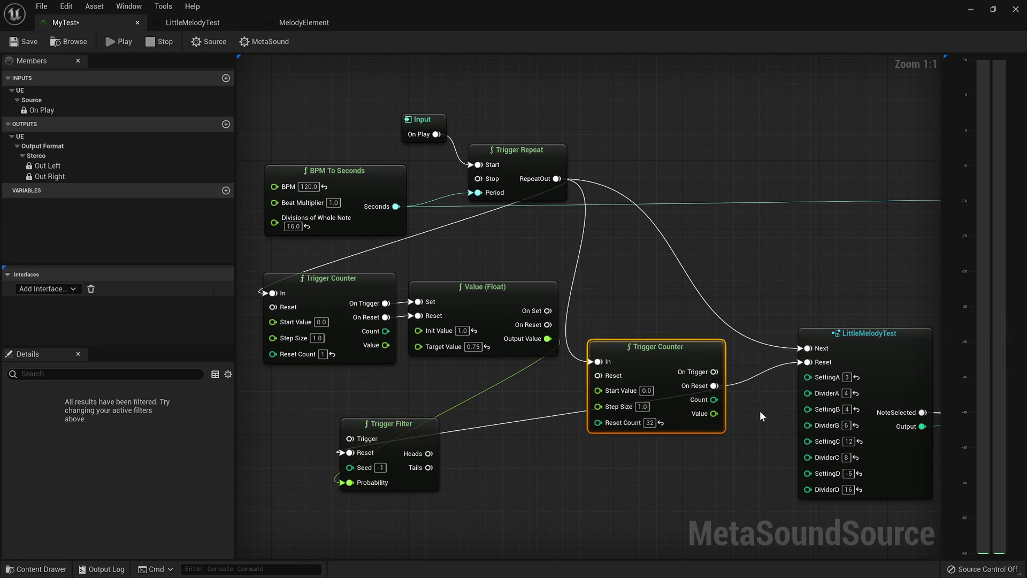
right_click_drag(759, 410, 680, 392)
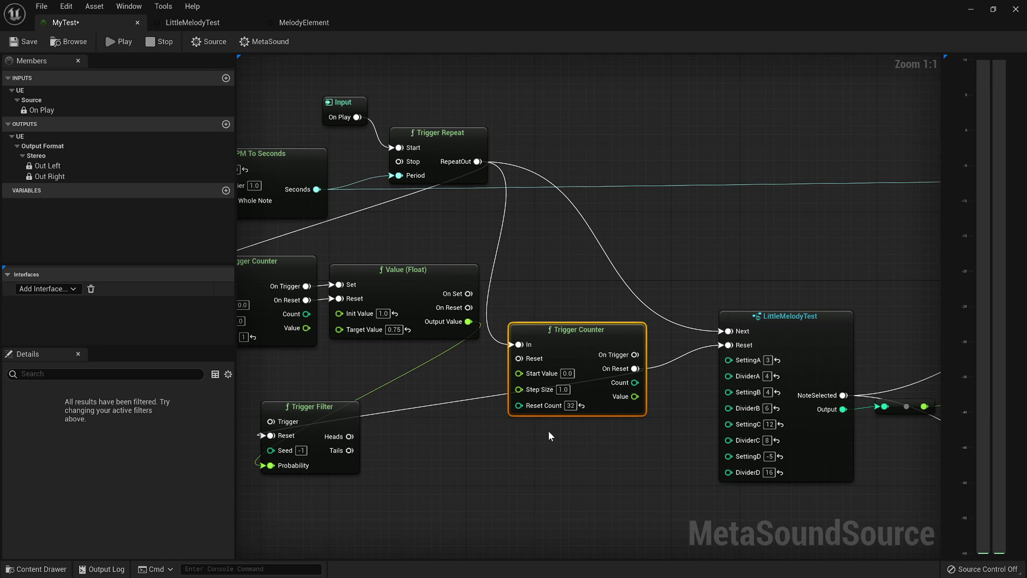
left_click(111, 40)
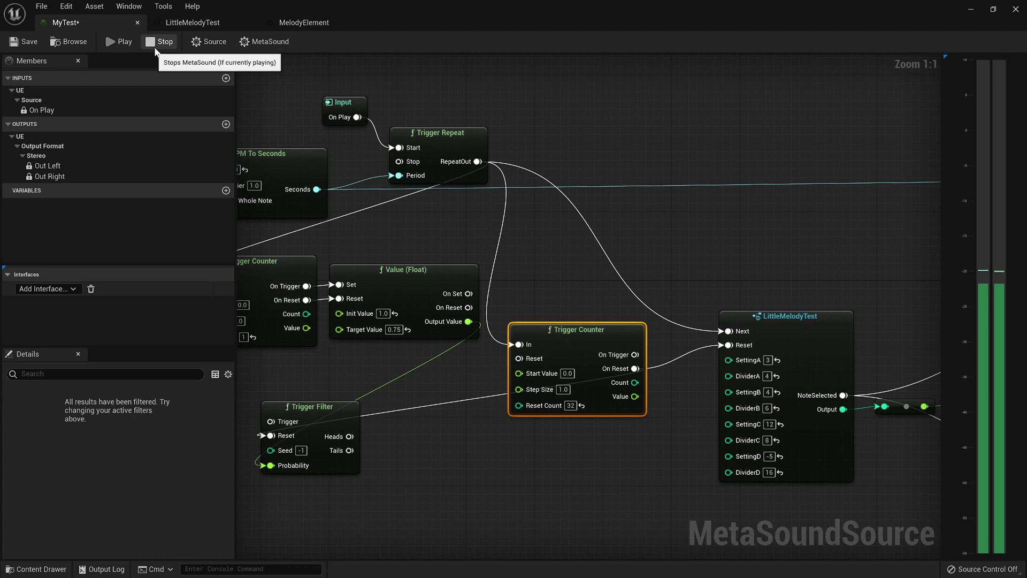
- Stop playback and check LittleMelodyTest's SettingA, DividerA and DividerB values without changing them
left_click(156, 49)
right_click_drag(720, 212, 559, 175)
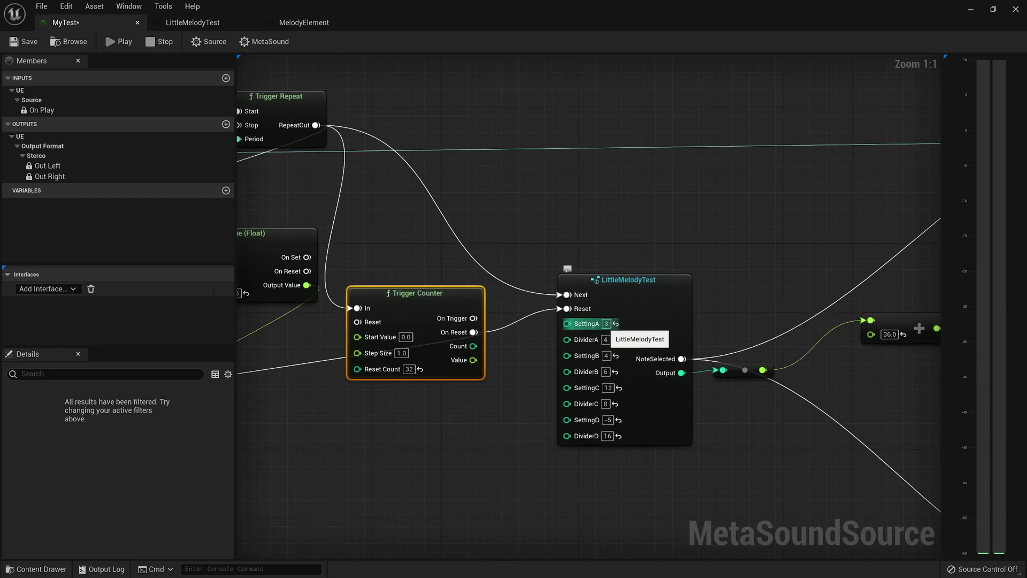
left_click(606, 324)
scroll(606, 324, "up", 4)
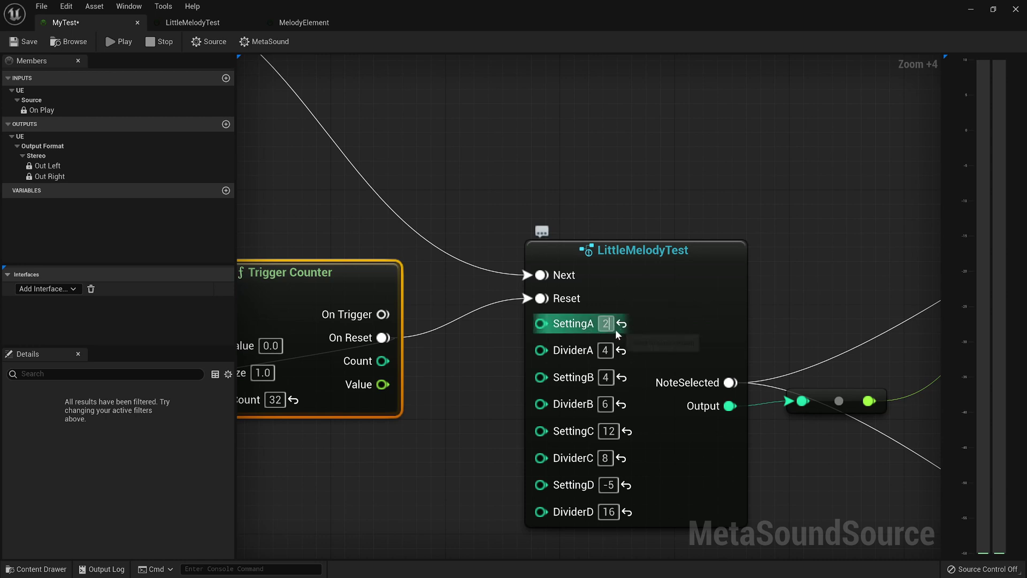
left_click(605, 350)
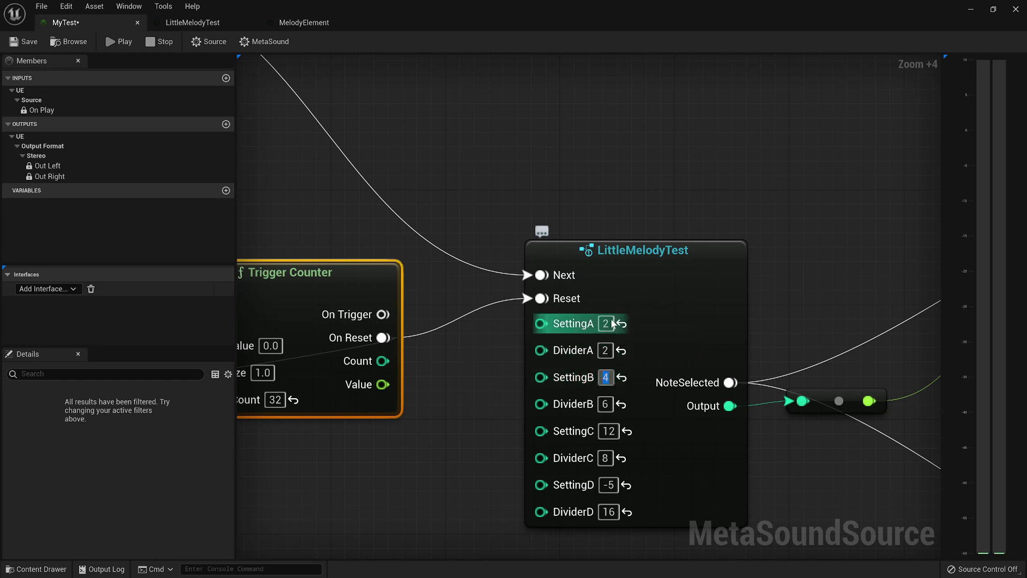
left_click(605, 404)
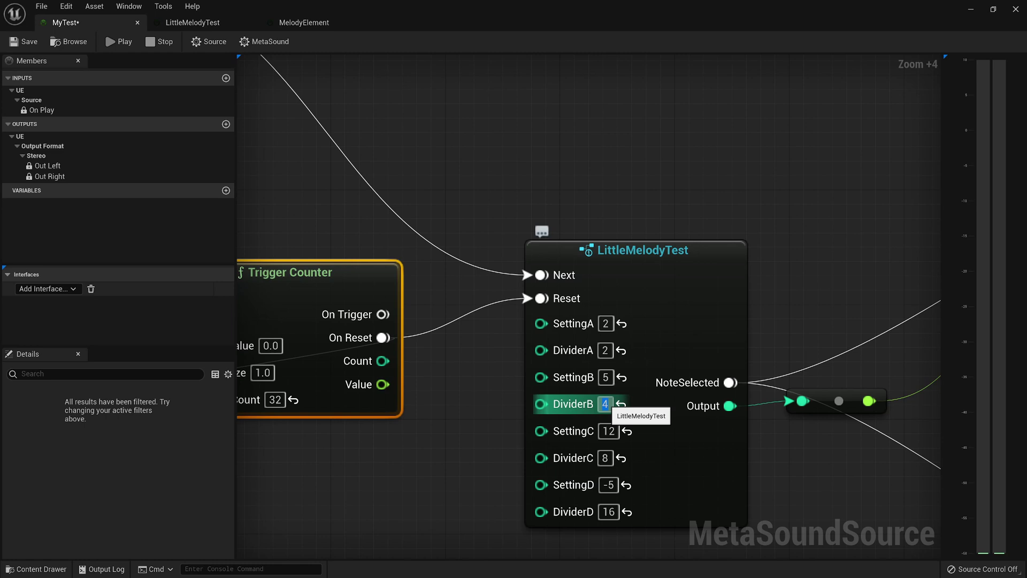
- Enter 7 for SettingC and 12 for SettingD (was -5), keeping DividerC at 8
left_click(609, 431)
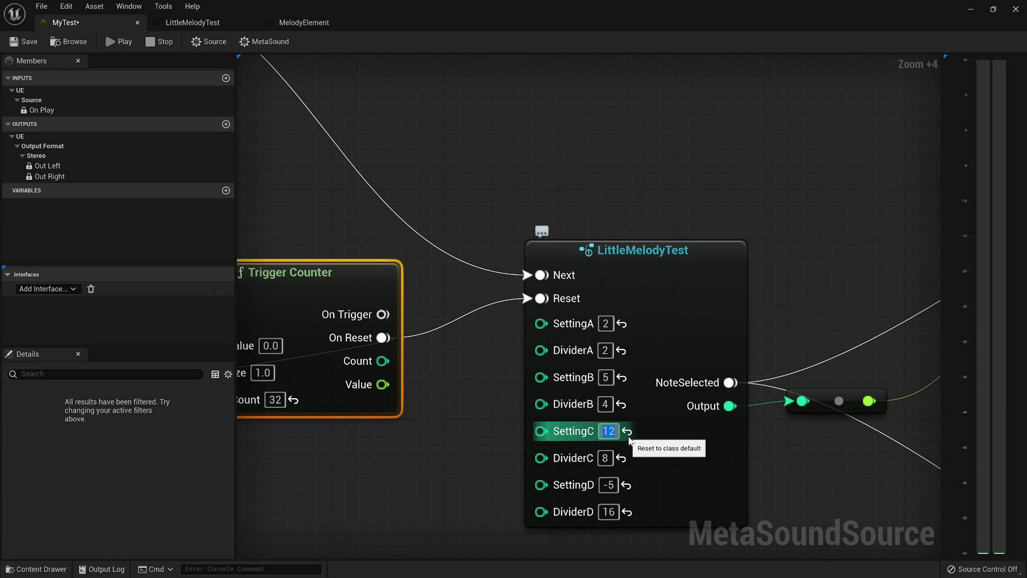
type("7")
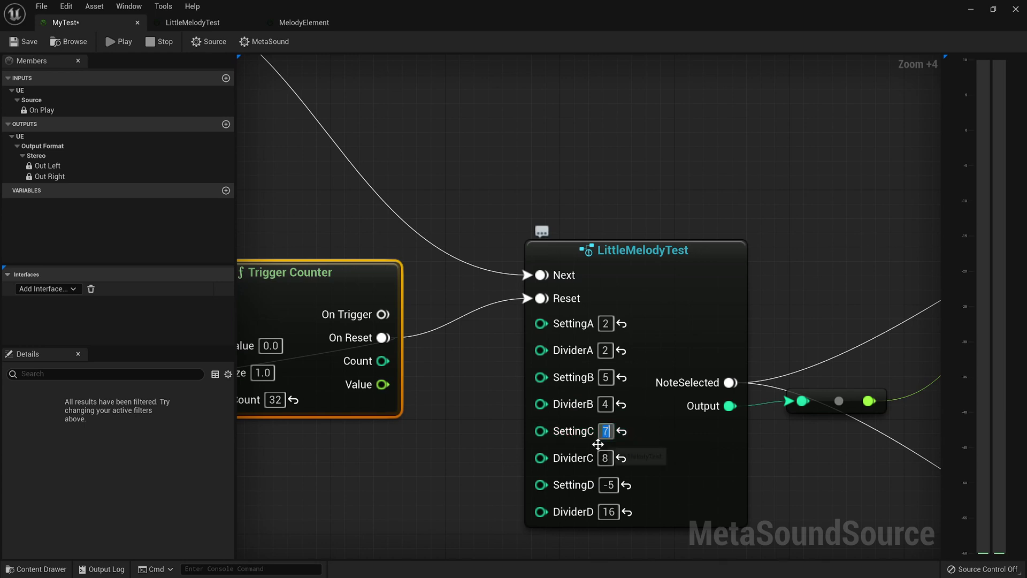
left_click(605, 458)
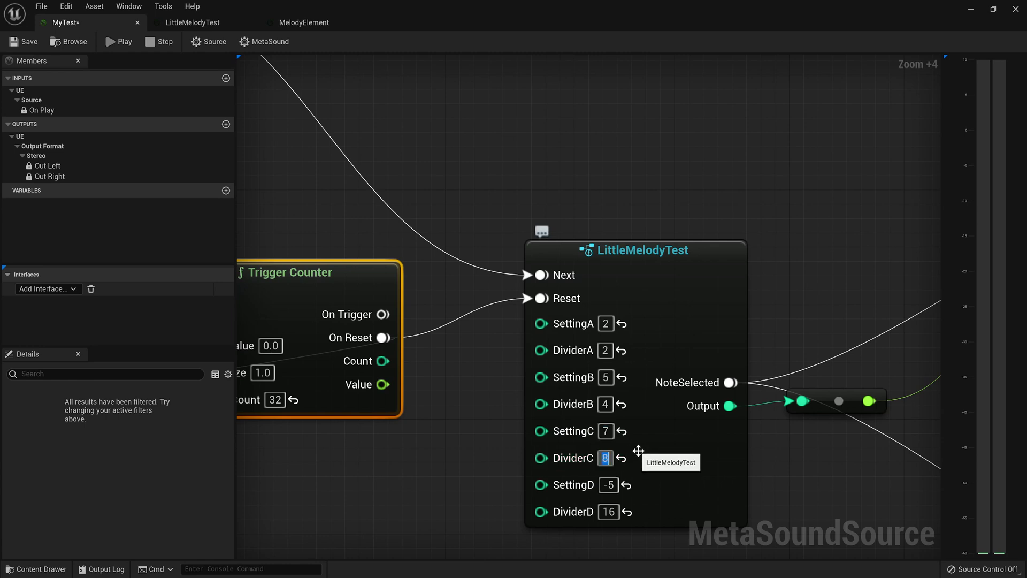
left_click(669, 449)
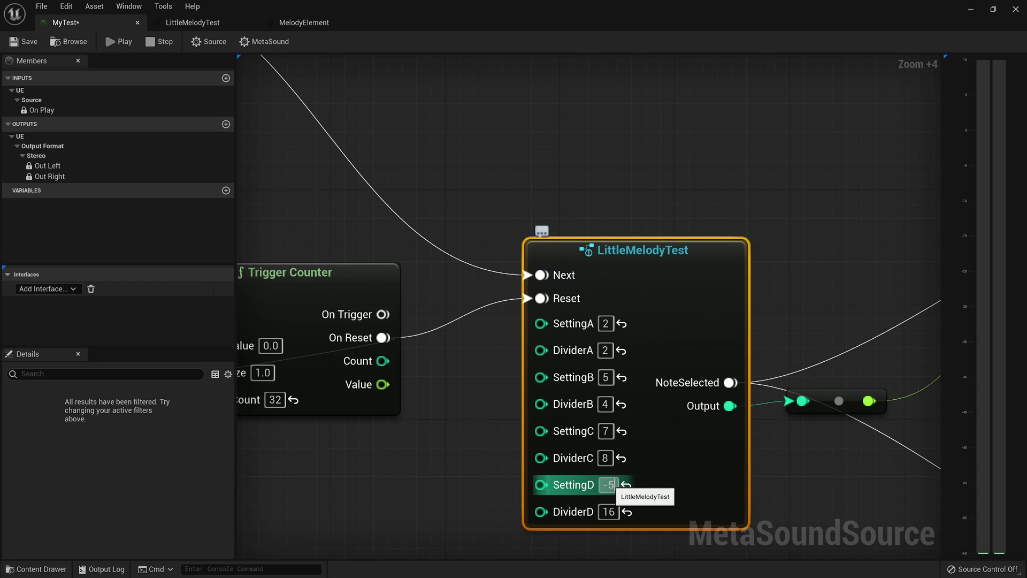
left_click(610, 485)
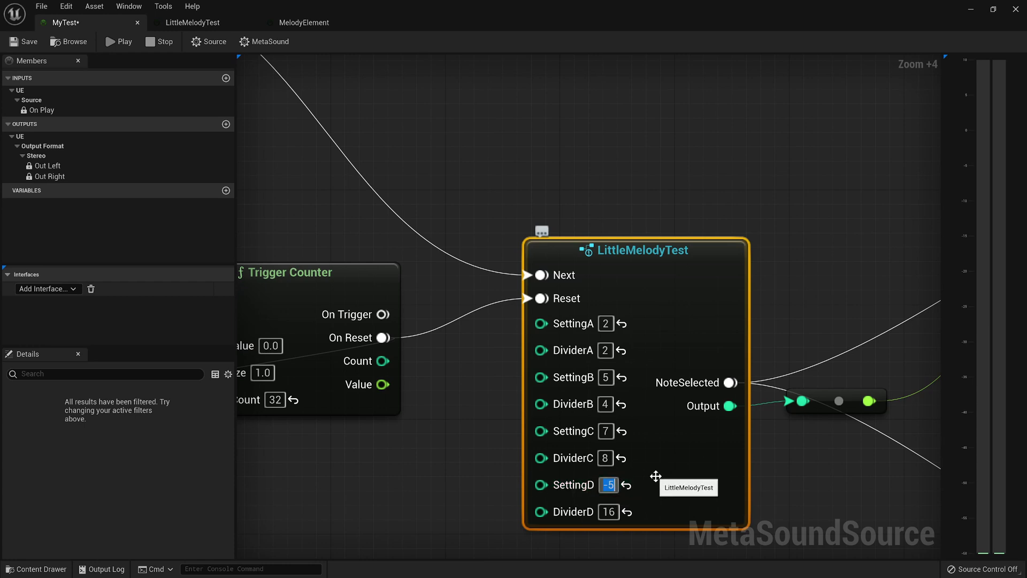
type("12")
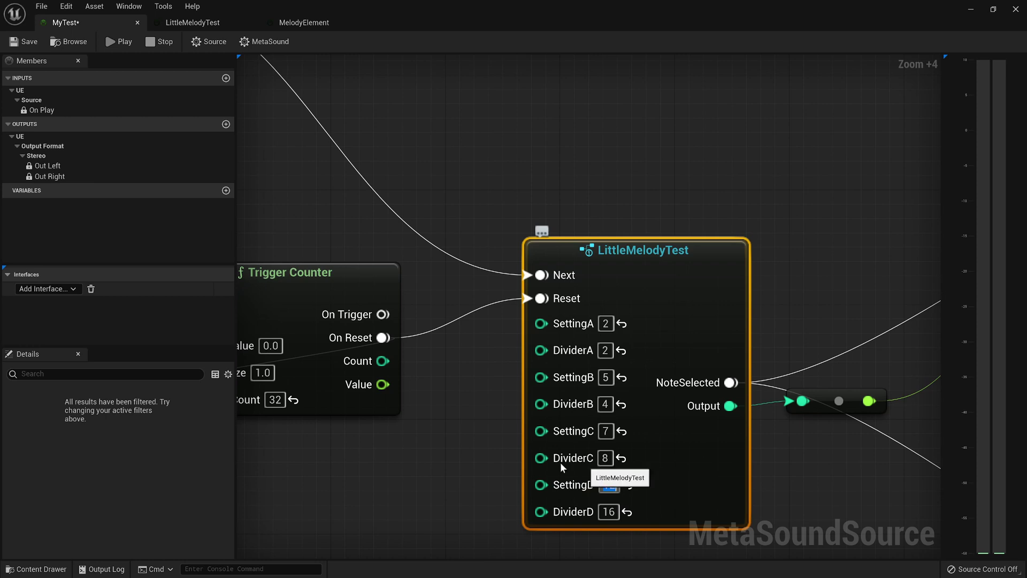
left_click(471, 487)
- Move Trigger Counter down-left below Value (Float), dismiss the pin menu, and zoom out to the whole graph
scroll(475, 457, "down", 2)
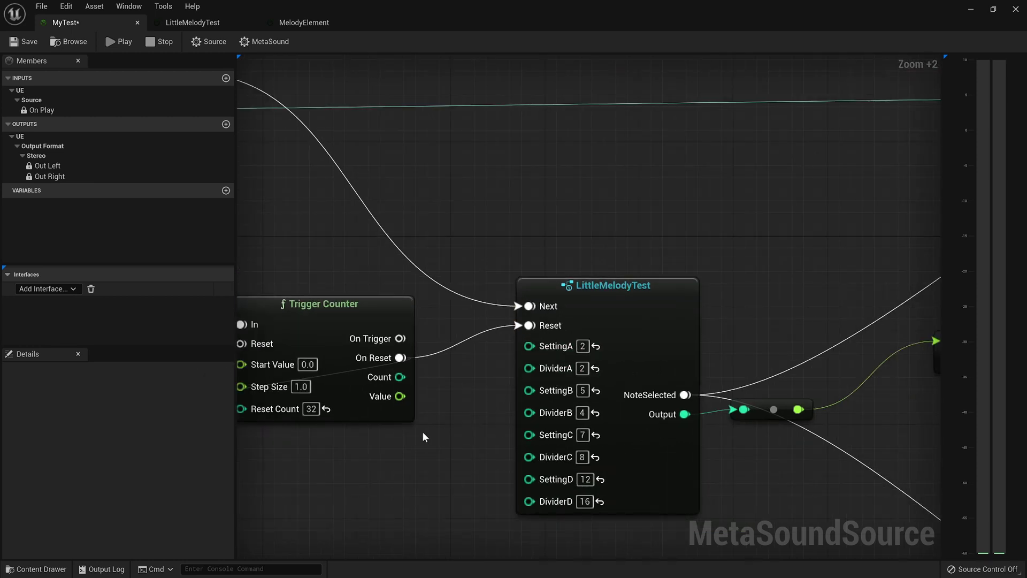
right_click_drag(423, 437, 573, 447)
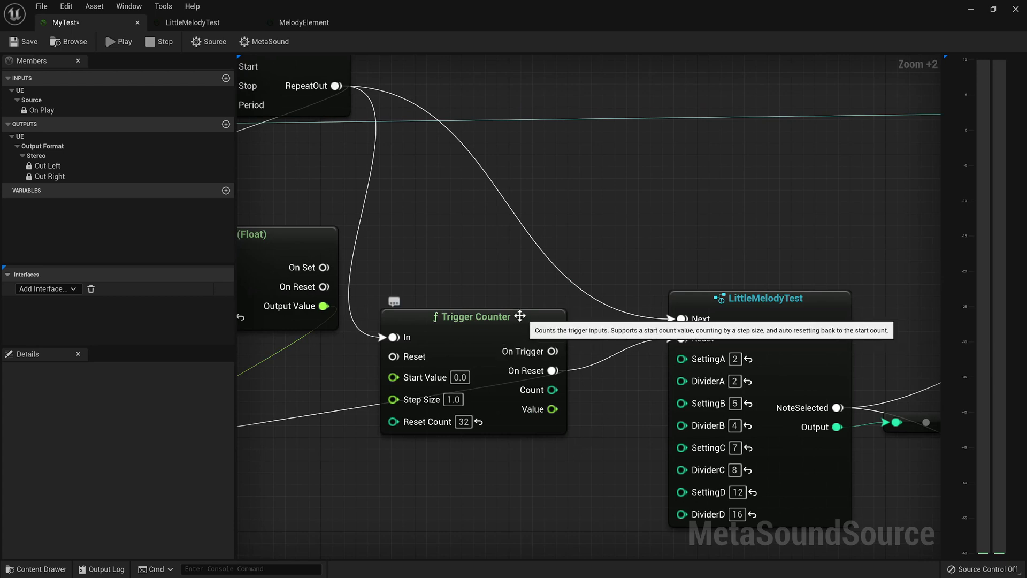
left_click_drag(494, 320, 410, 388)
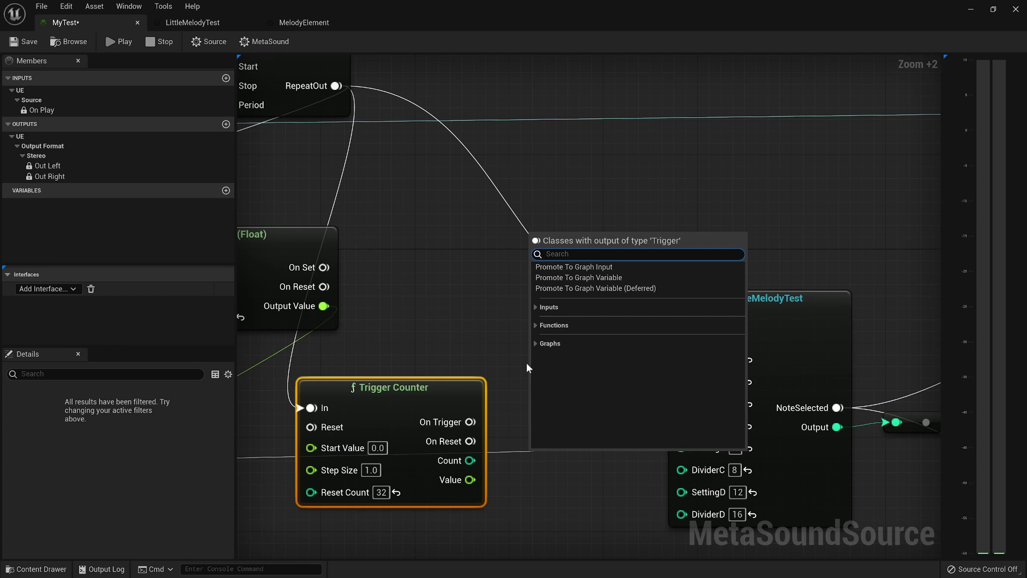
left_click(502, 338)
left_click(542, 355)
scroll(544, 361, "down", 3)
right_click_drag(553, 364, 569, 404)
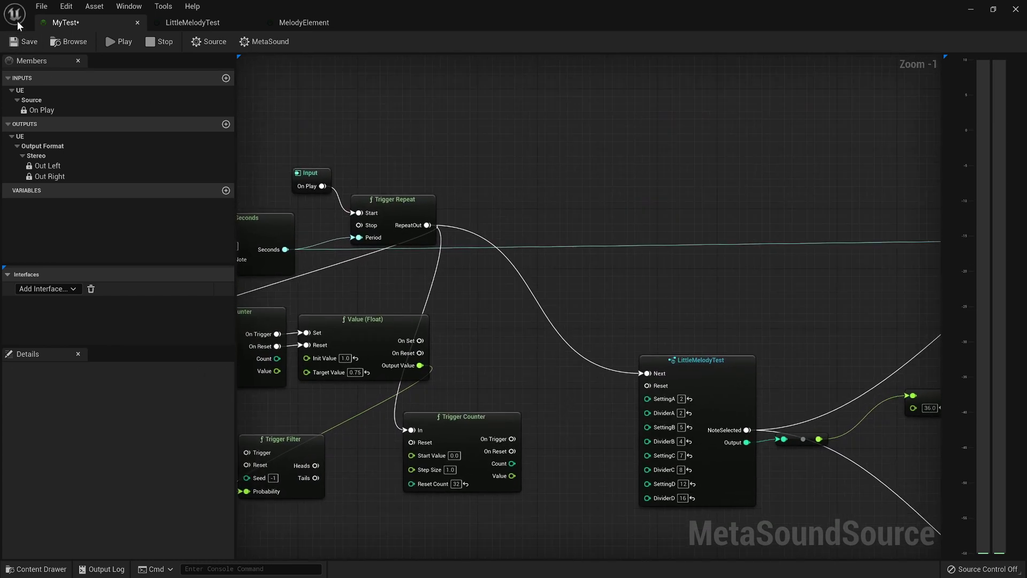
- Save MyTest and play it, centring LittleMelodyTest while listening
left_click(20, 43)
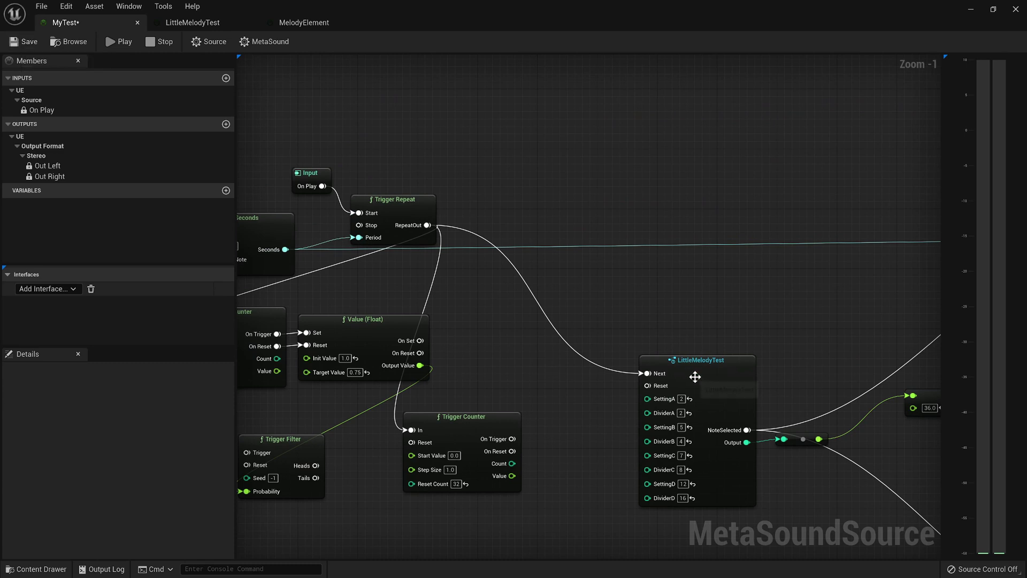
left_click(111, 41)
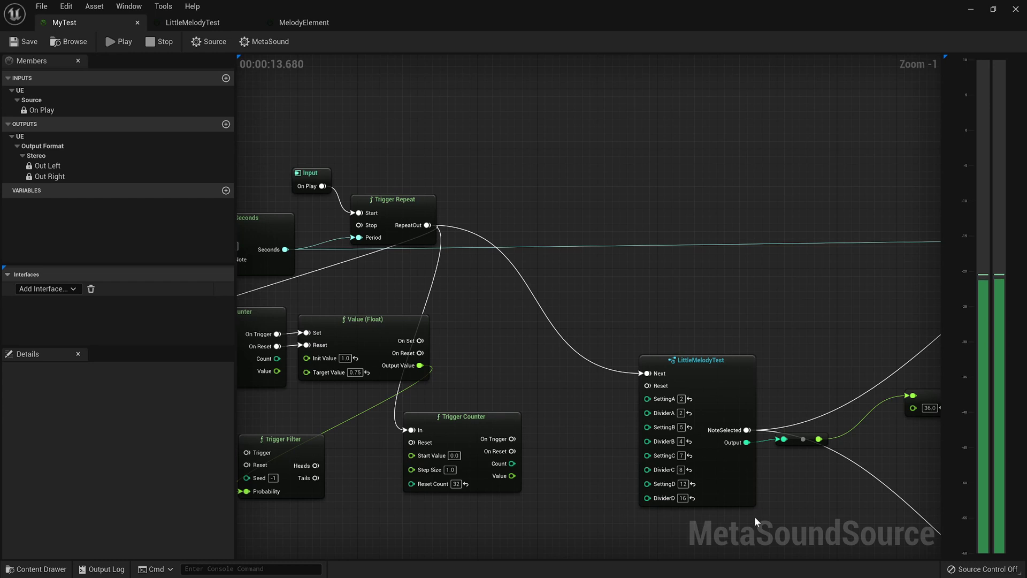
right_click_drag(789, 508, 694, 432)
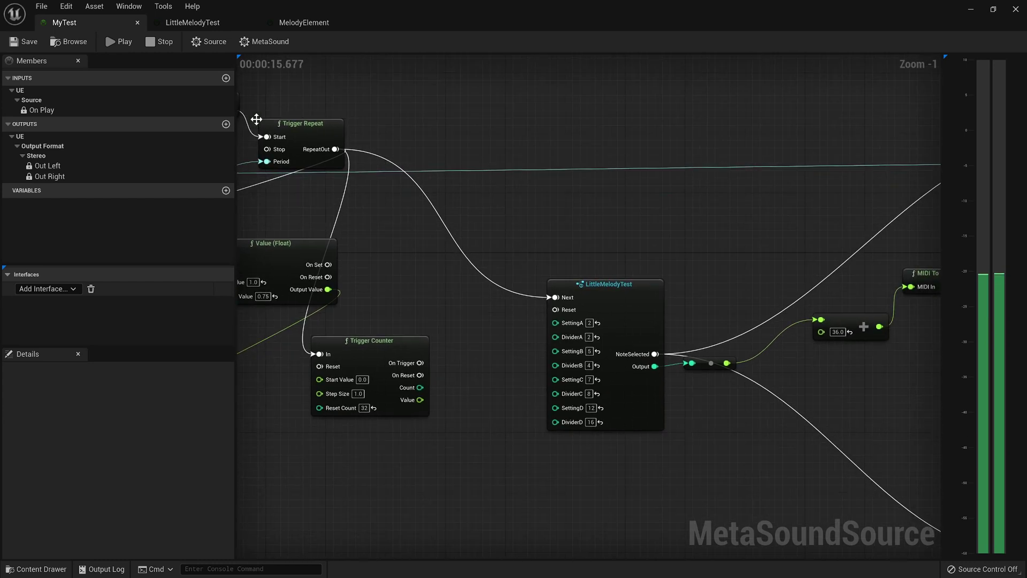
- Stop playback, enter 3 in LittleMelodyTest's DividerA field, then save MyTest and play it
left_click(157, 43)
scroll(594, 428, "up", 1)
scroll(593, 439, "up", 6)
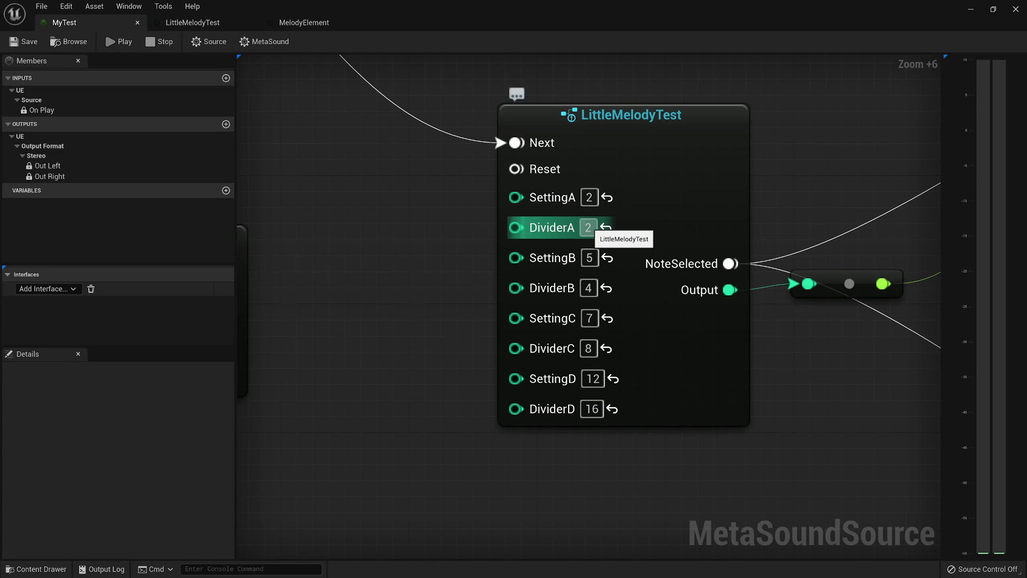
left_click(588, 227)
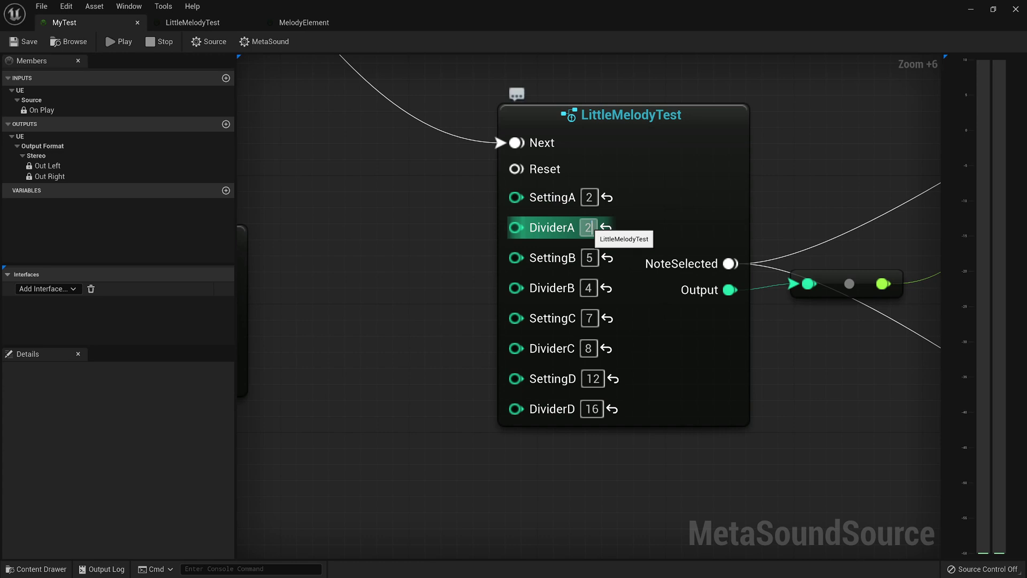
left_click(394, 326)
left_click(23, 42)
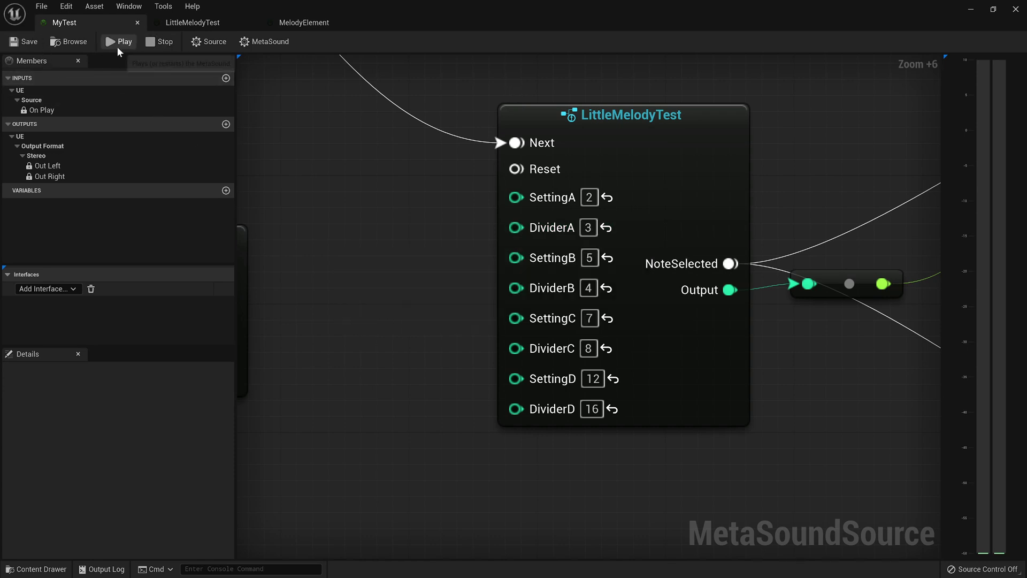
left_click(118, 45)
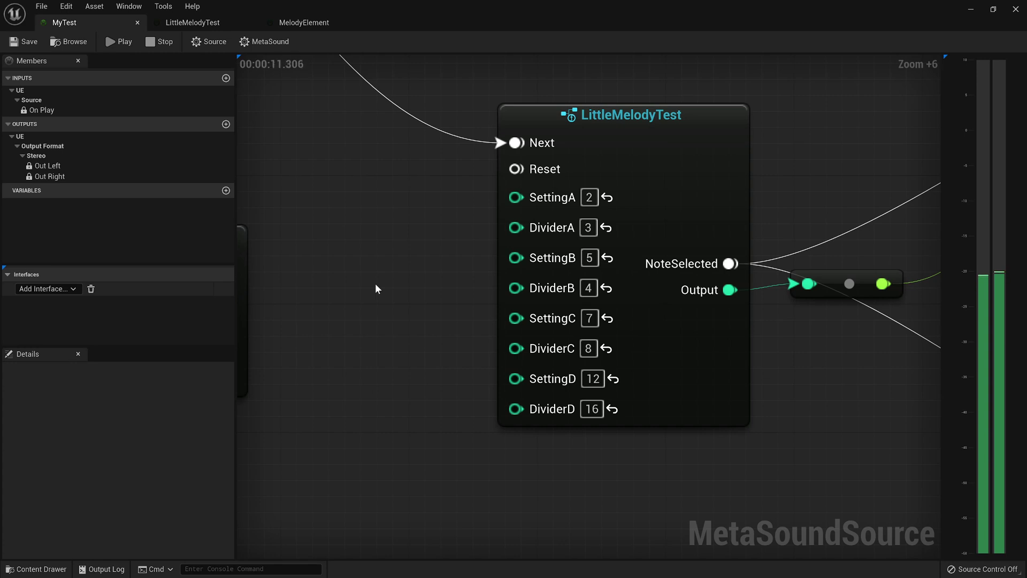
- Stop playback, enter 5 in LittleMelodyTest's DividerB, then save MyTest and play it
left_click(159, 43)
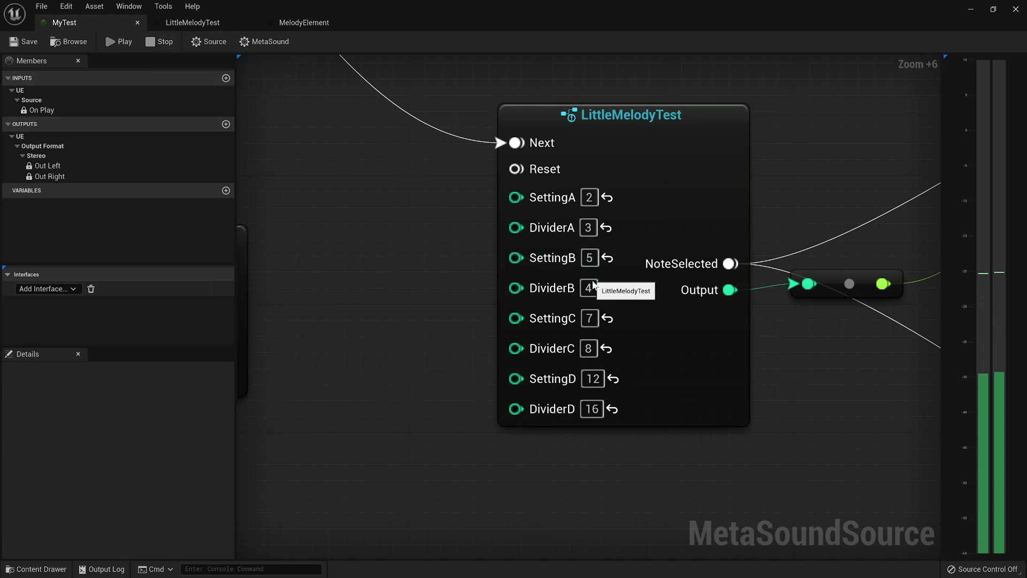
left_click(588, 288)
type("5")
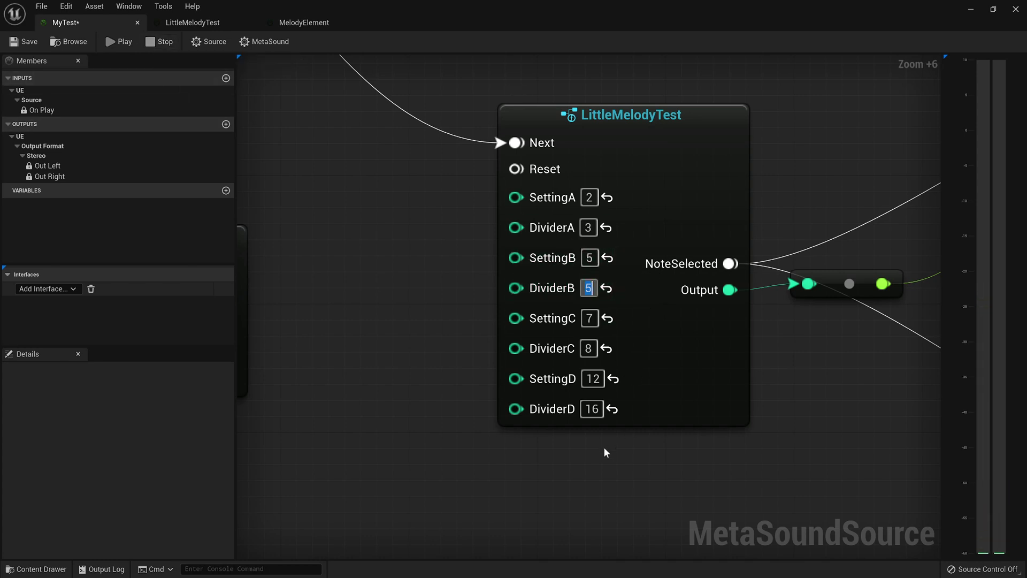
key("Return")
left_click(25, 41)
left_click(109, 42)
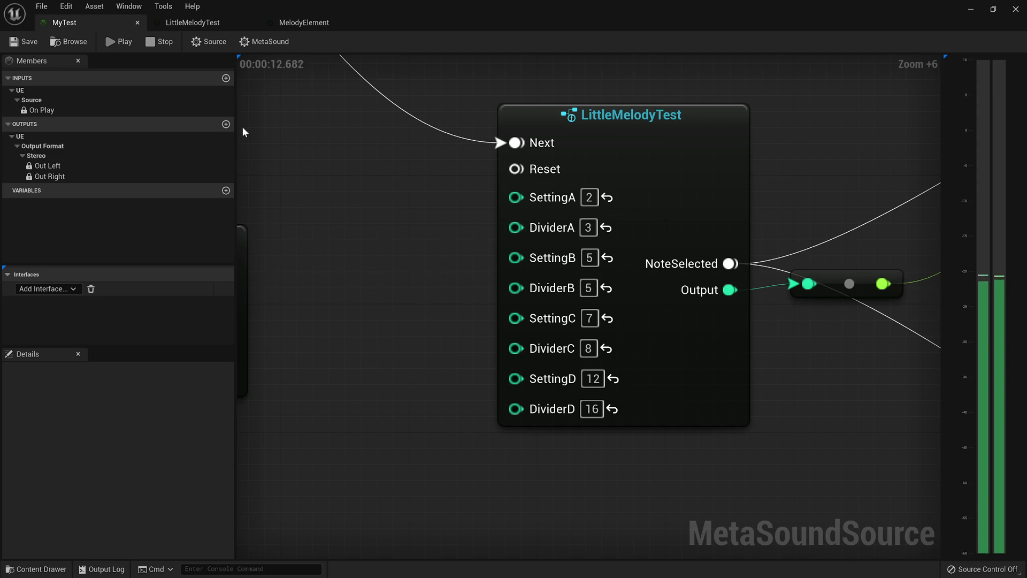
- Stop MyTest's playback with the toolbar Stop button
left_click(164, 43)
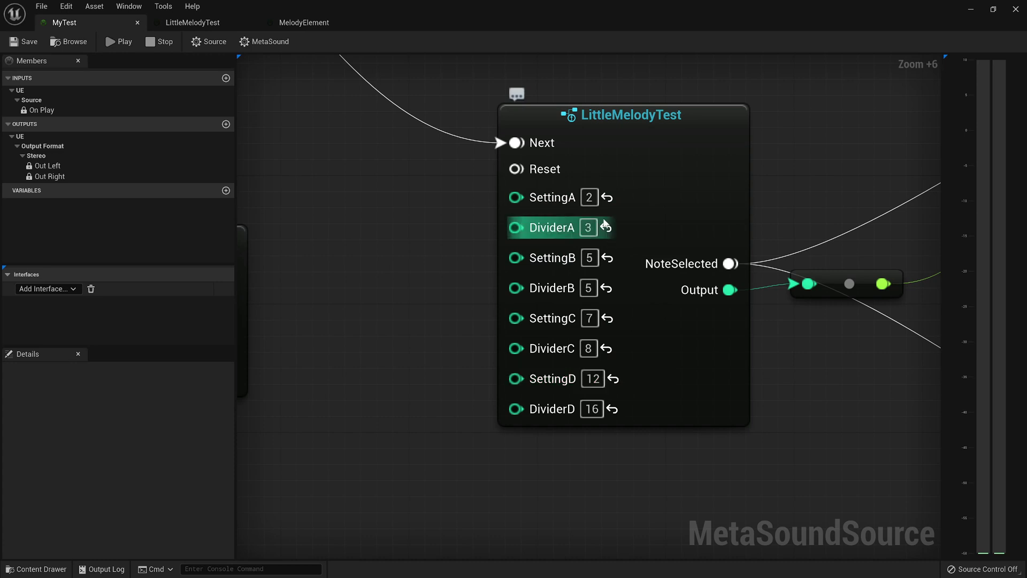
- Change LittleMelodyTest's SettingA to 1 and SettingD to -2, then save MyTest
left_click(589, 198)
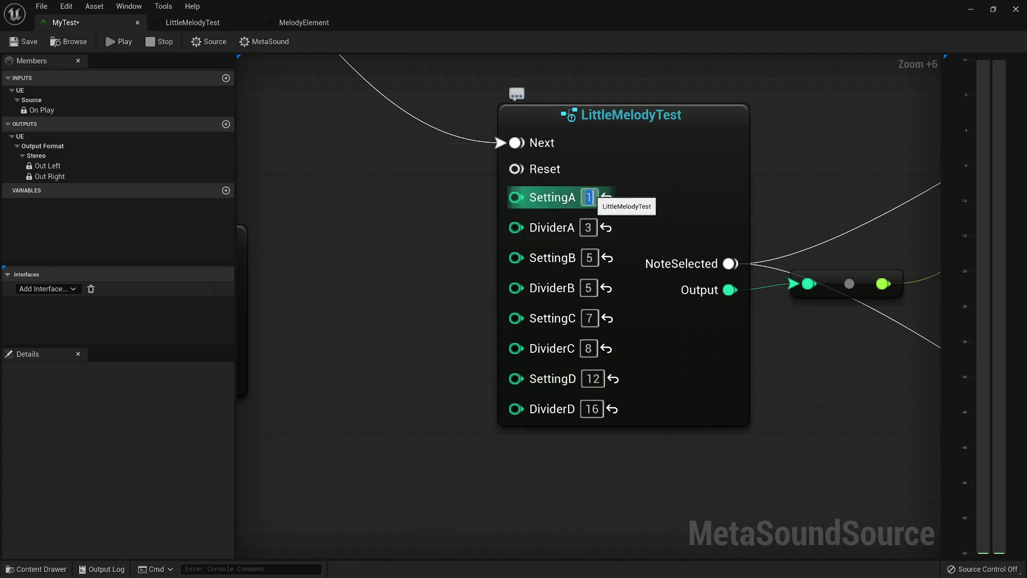
left_click(374, 284)
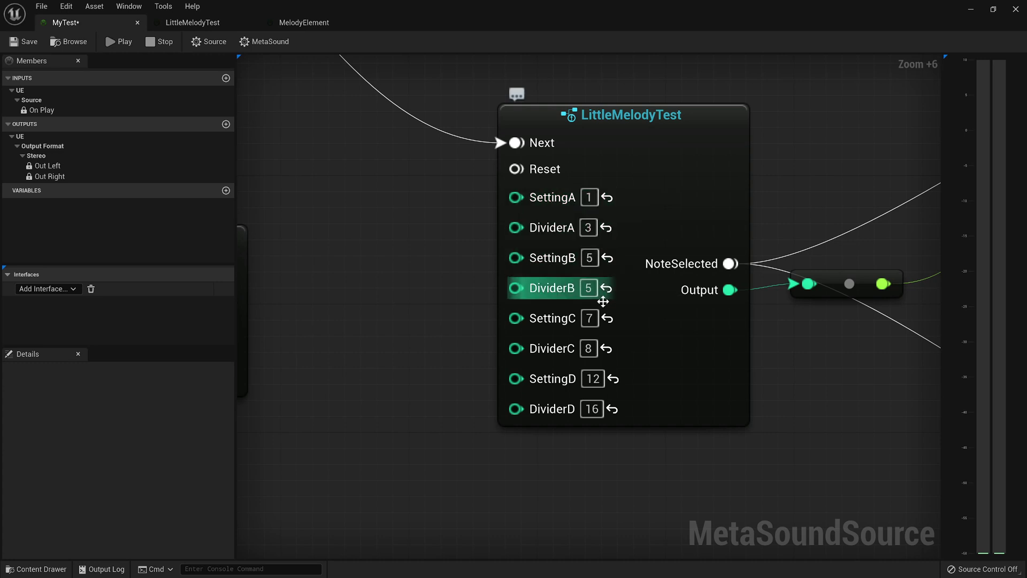
left_click(589, 318)
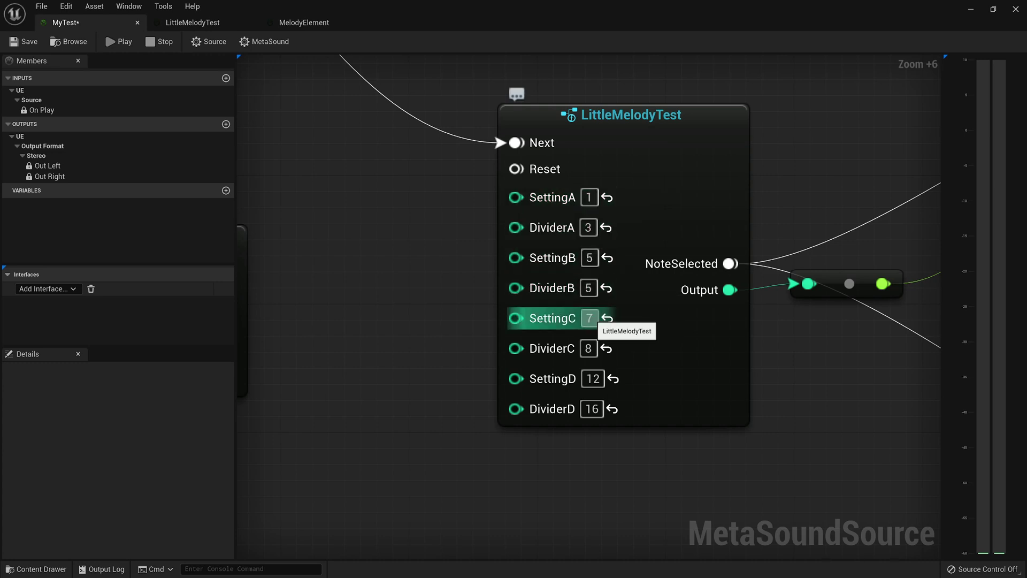
left_click(593, 379)
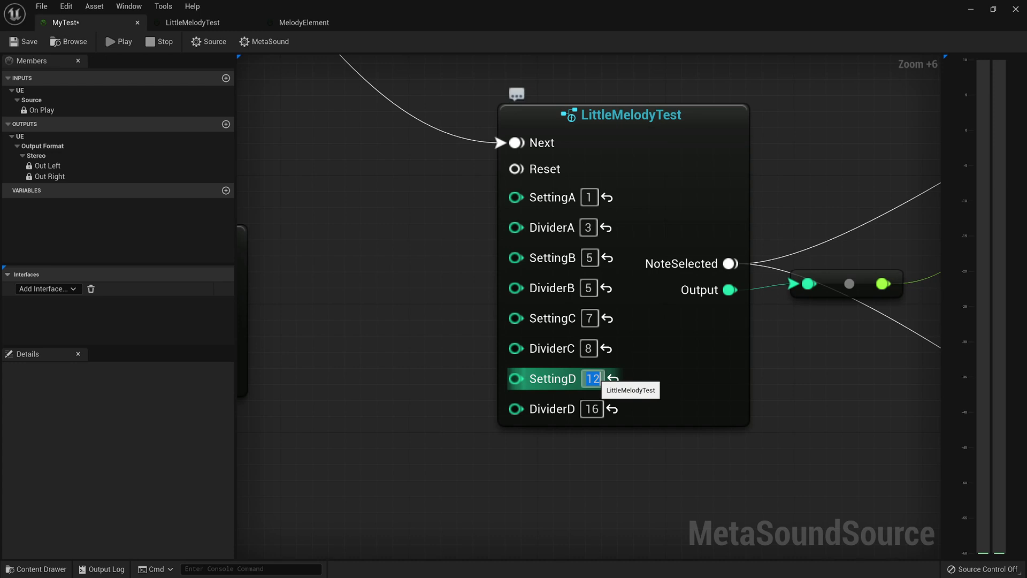
type("-2")
key("Return")
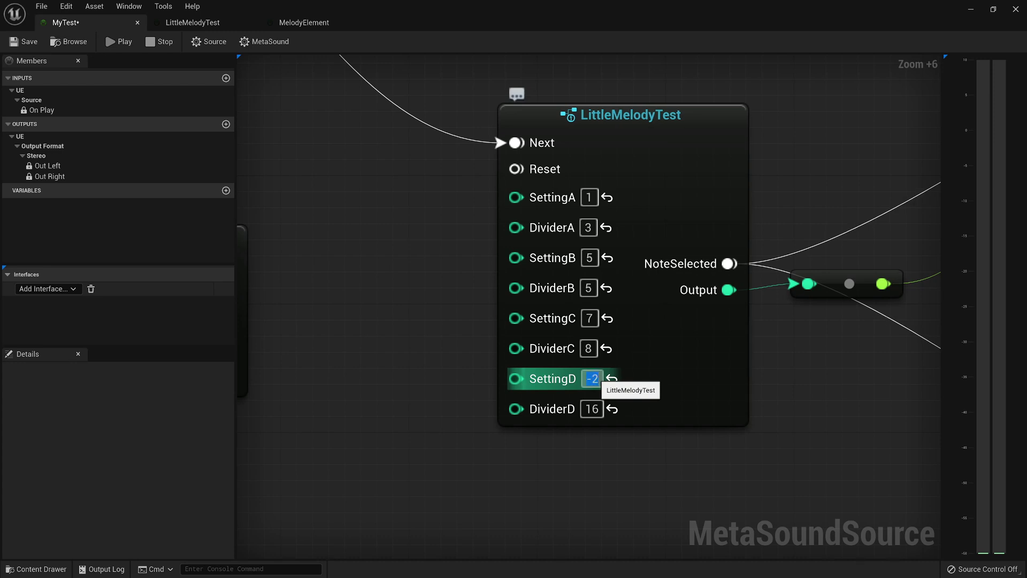
left_click(27, 40)
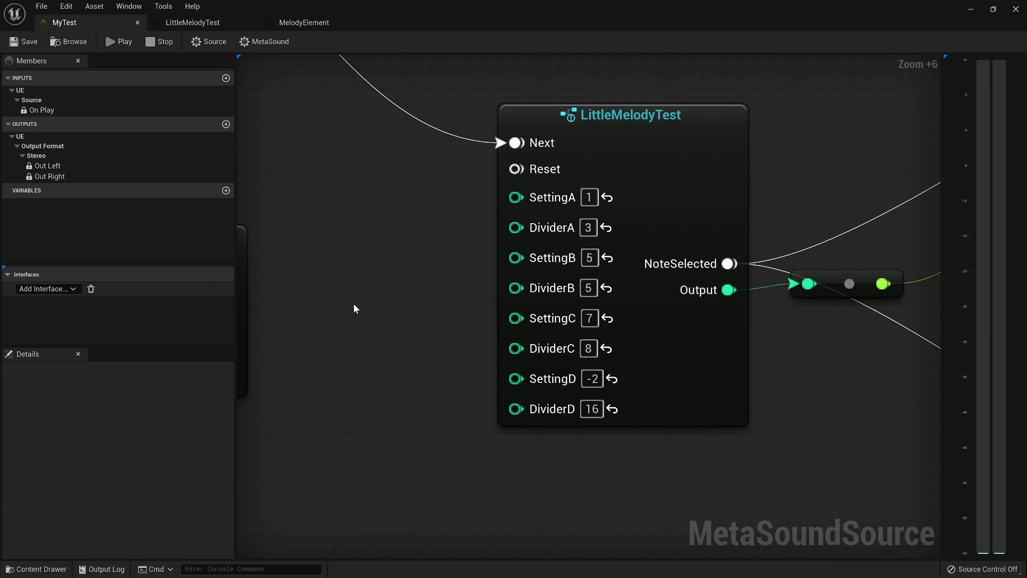
left_click(116, 40)
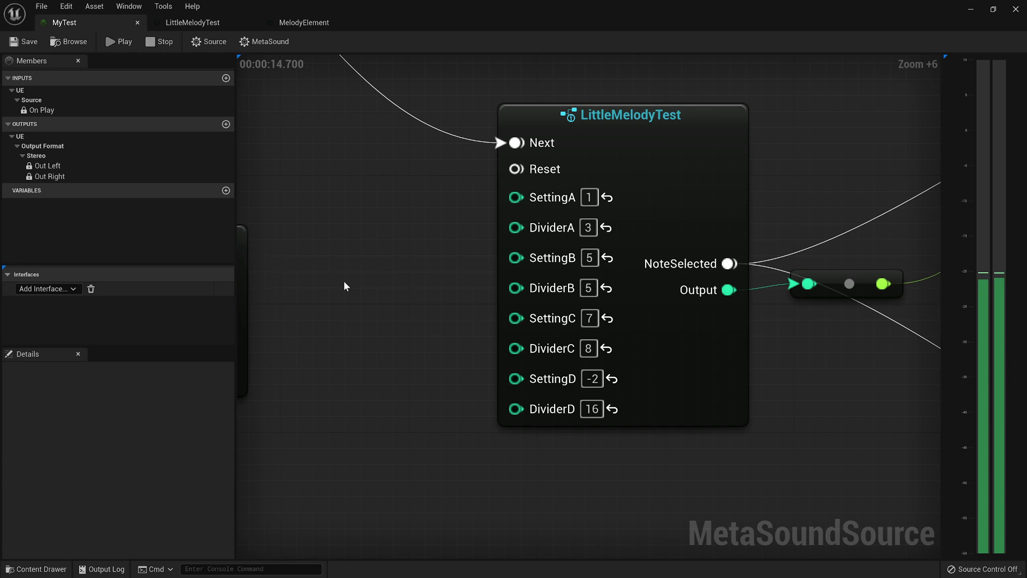
left_click(166, 42)
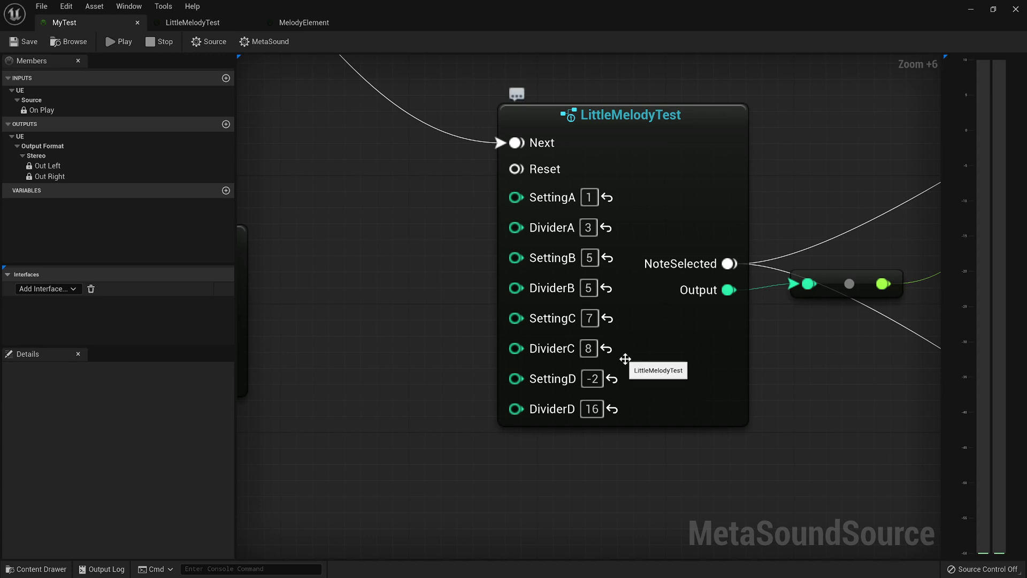
- Pan to the add and Output nodes, dismissing an unused node menu dragged from Output
right_click_drag(759, 359, 718, 383)
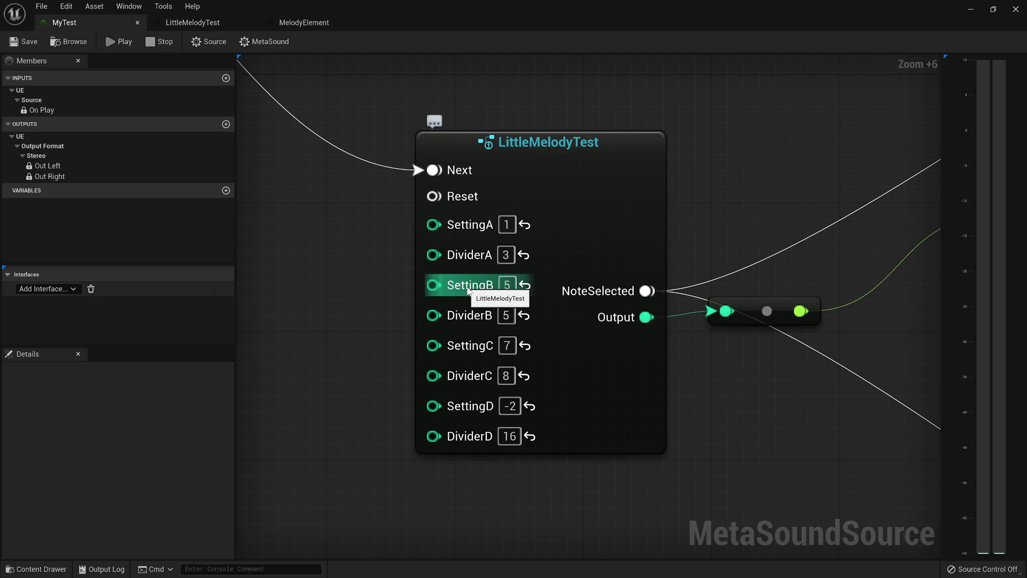
right_click_drag(679, 383, 512, 370)
scroll(539, 364, "down", 1)
scroll(489, 393, "down", 2)
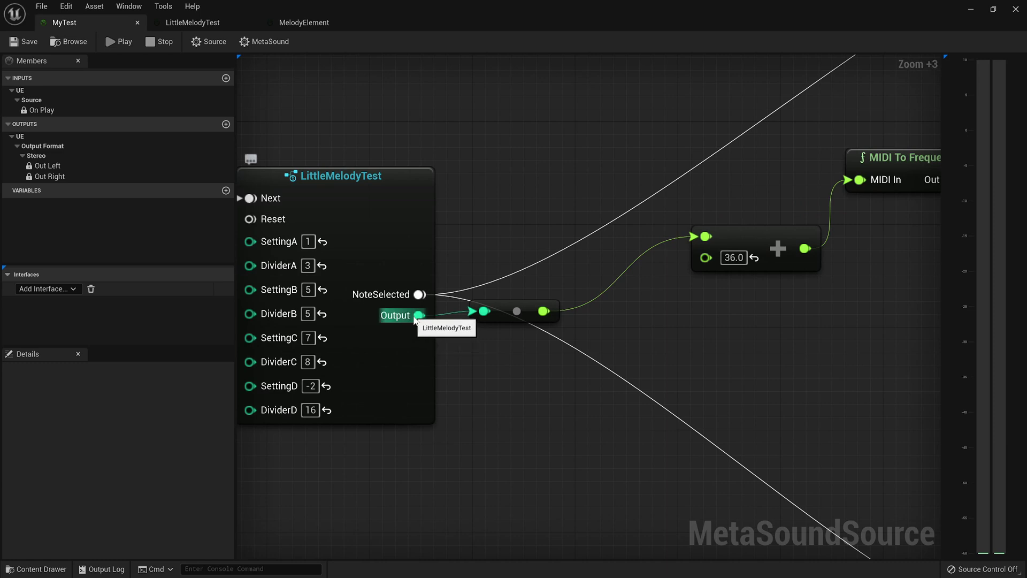
left_click_drag(420, 315, 611, 387)
left_click(567, 416)
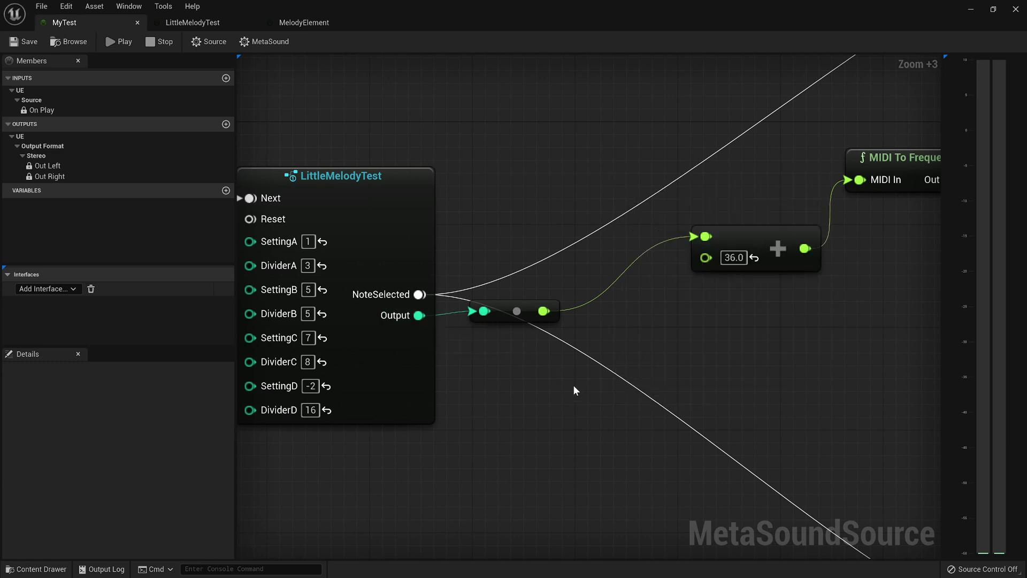
- Add a MIDI Note Quantizer via a 'quantiz' search, move it up-right, and drag out from Scale Degrees
right_click(574, 387)
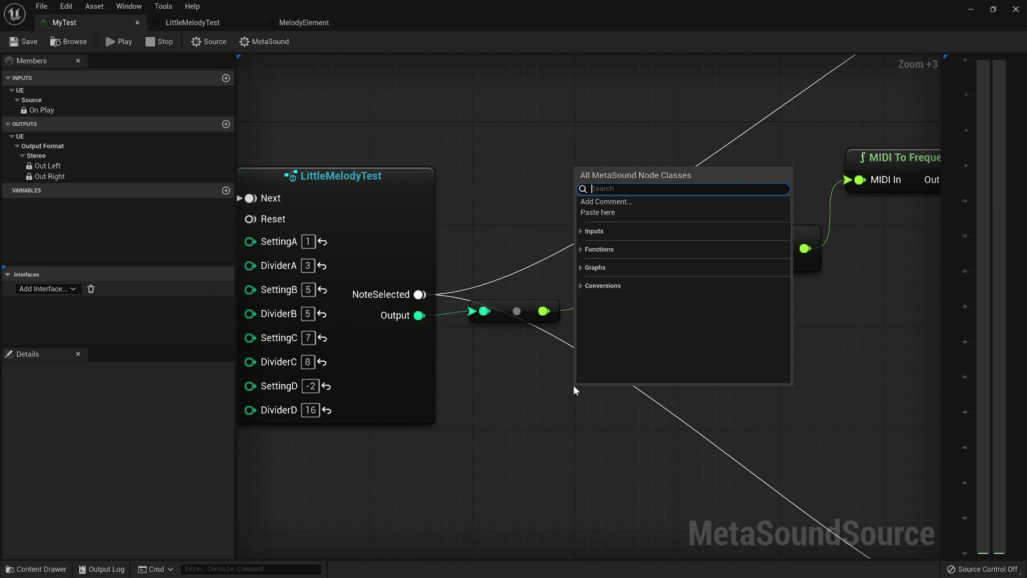
type("quantiz")
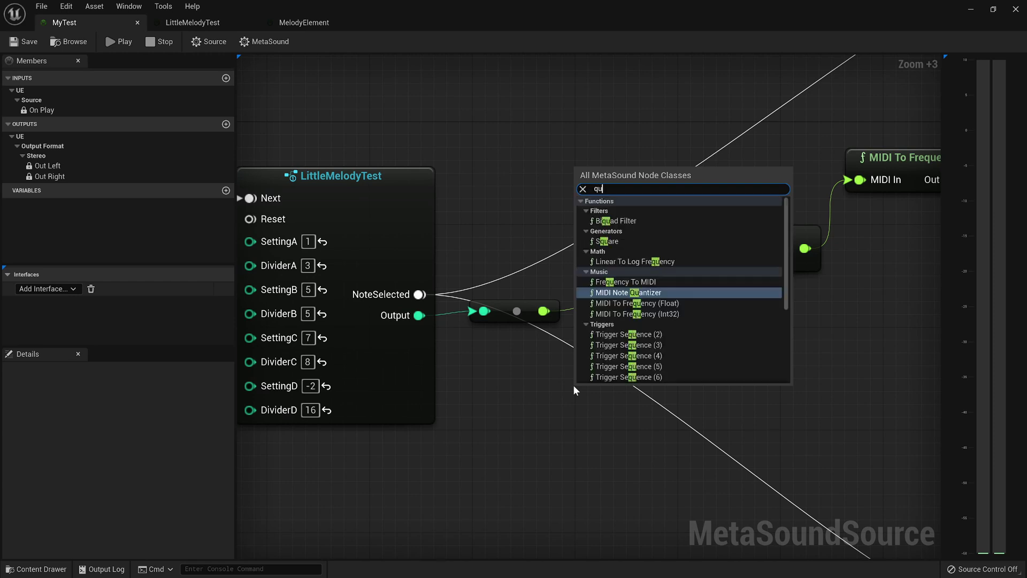
key("Return")
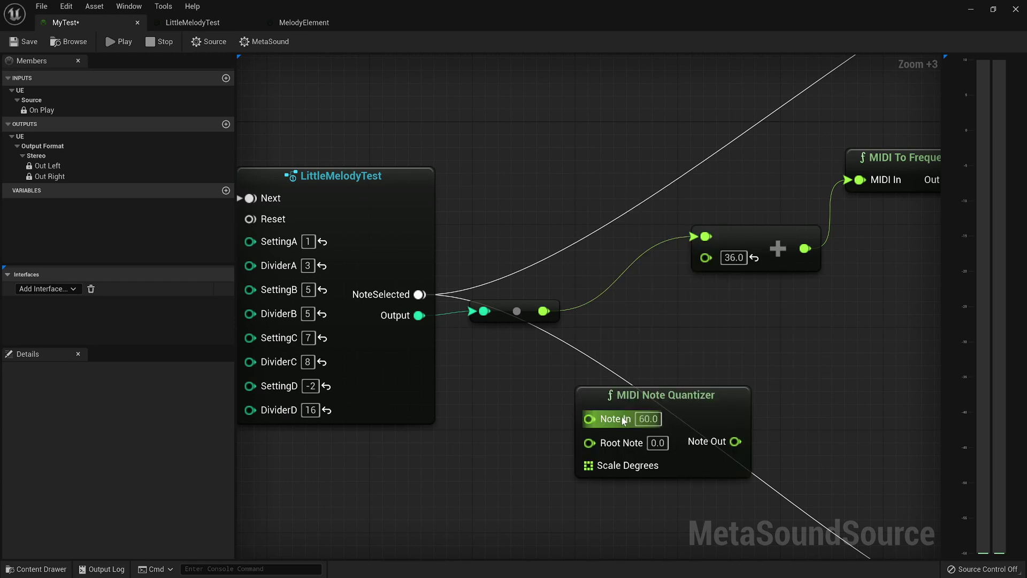
left_click_drag(696, 406, 735, 339)
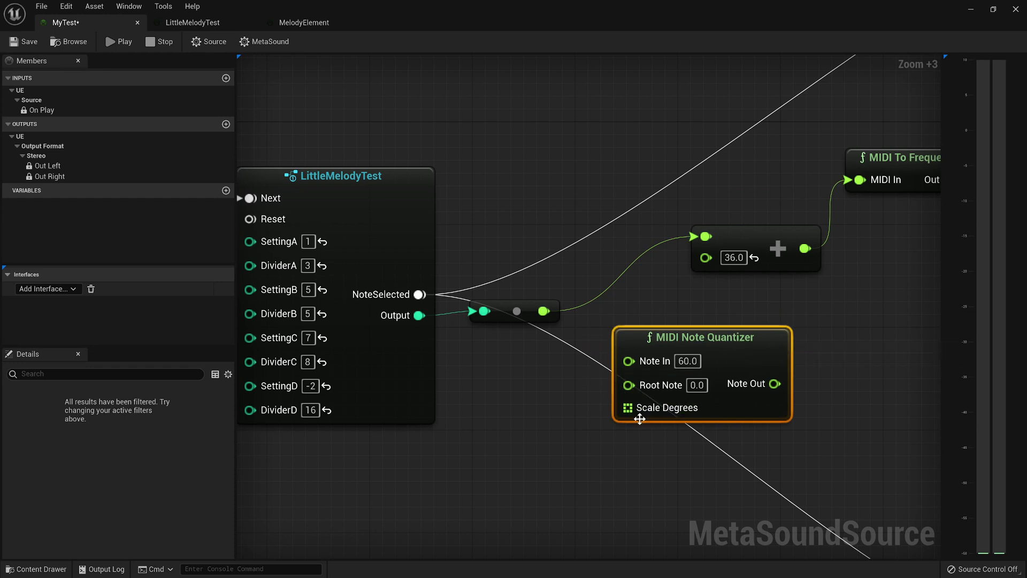
left_click_drag(629, 395, 577, 472)
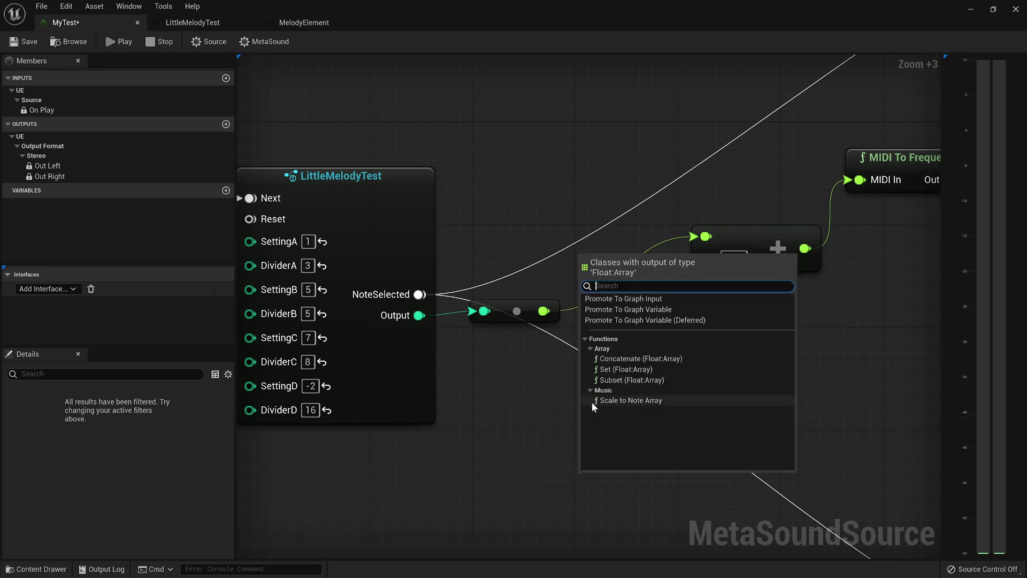
- Add a Major Scale to Note Array node and route LittleMelodyTest's value through the quantizer into the add node
left_click(627, 401)
left_click_drag(647, 474, 414, 460)
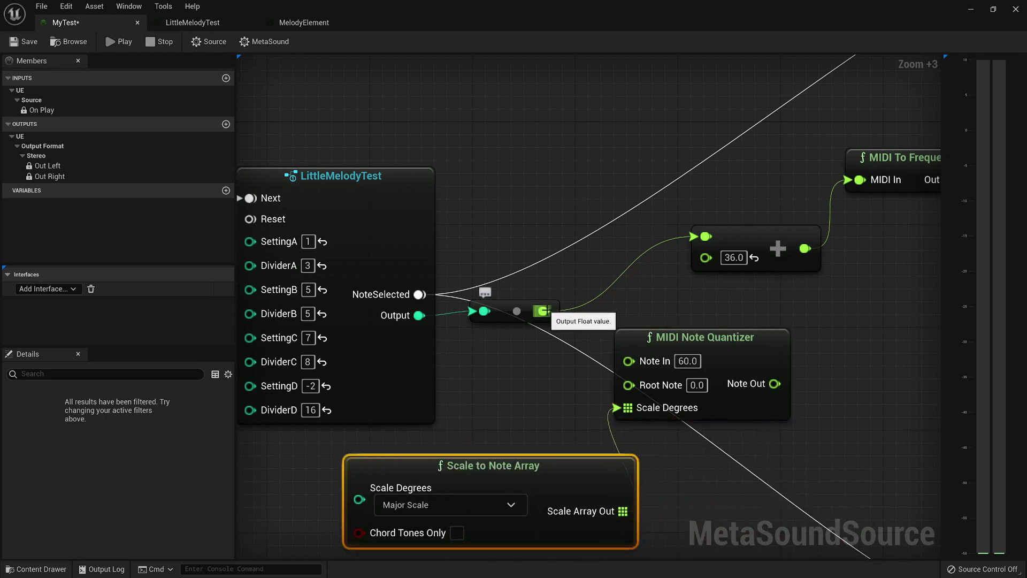
left_click_drag(546, 312, 630, 360)
left_click_drag(776, 382, 706, 236)
right_click_drag(700, 326, 722, 207)
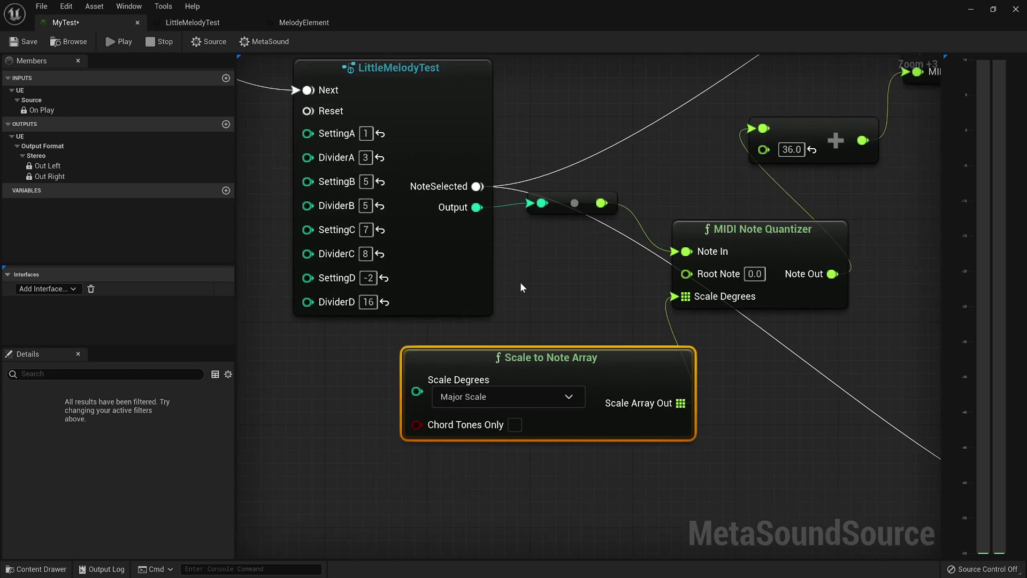
left_click(27, 41)
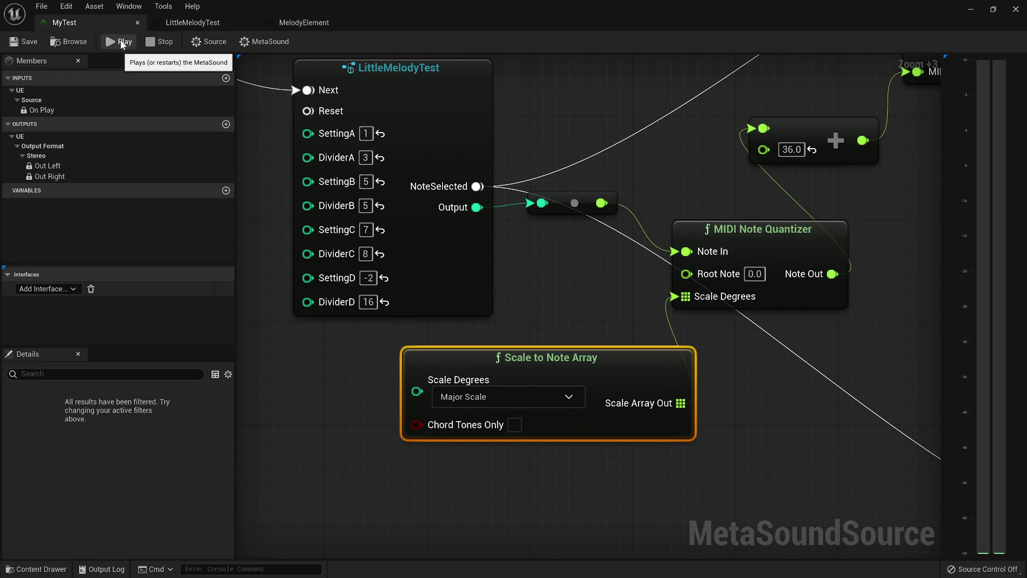
left_click(123, 43)
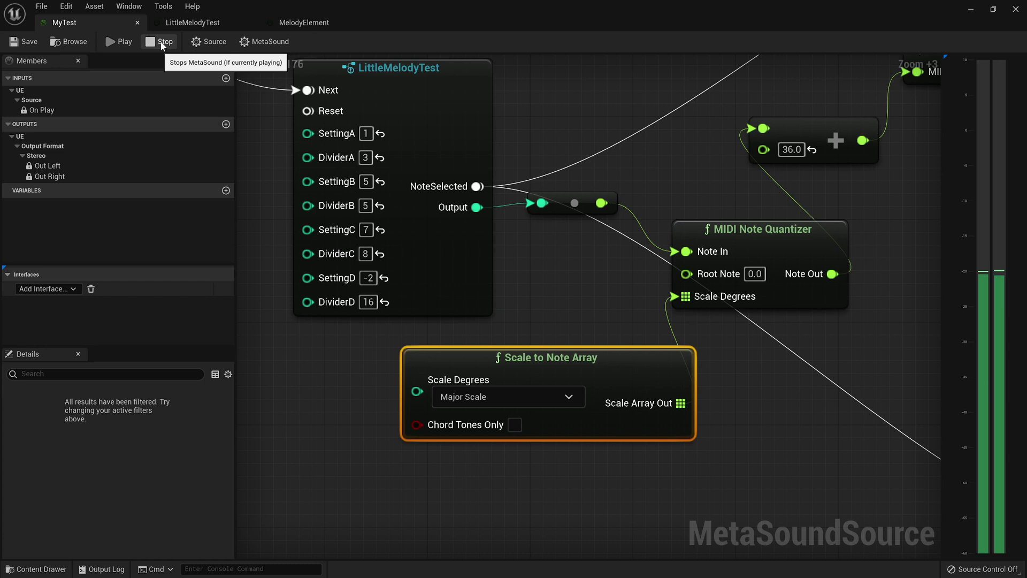
left_click(160, 41)
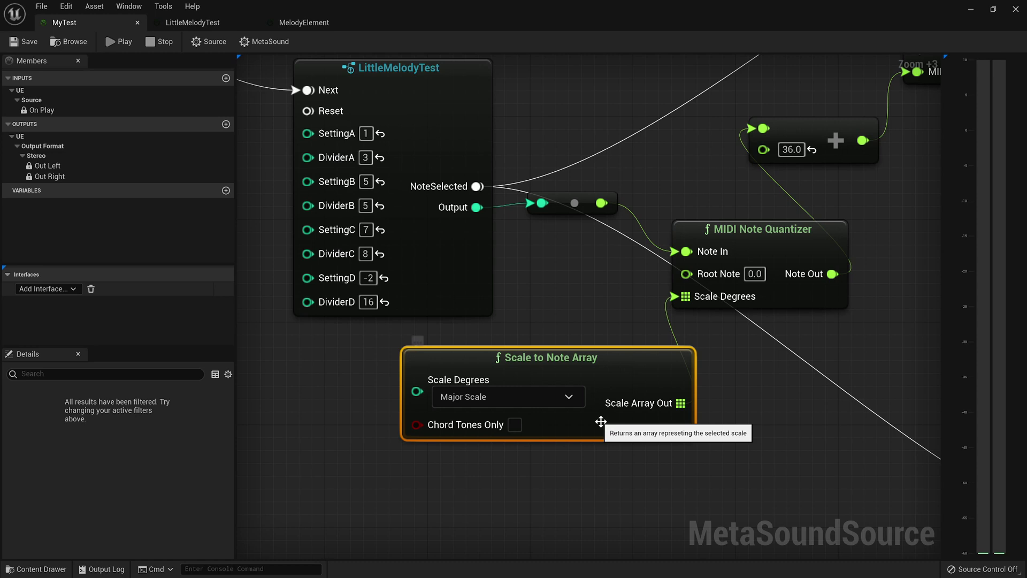
- Audition the melody with Minor (Dorian) scale degrees, then with Minor Pentatonic
left_click(569, 397)
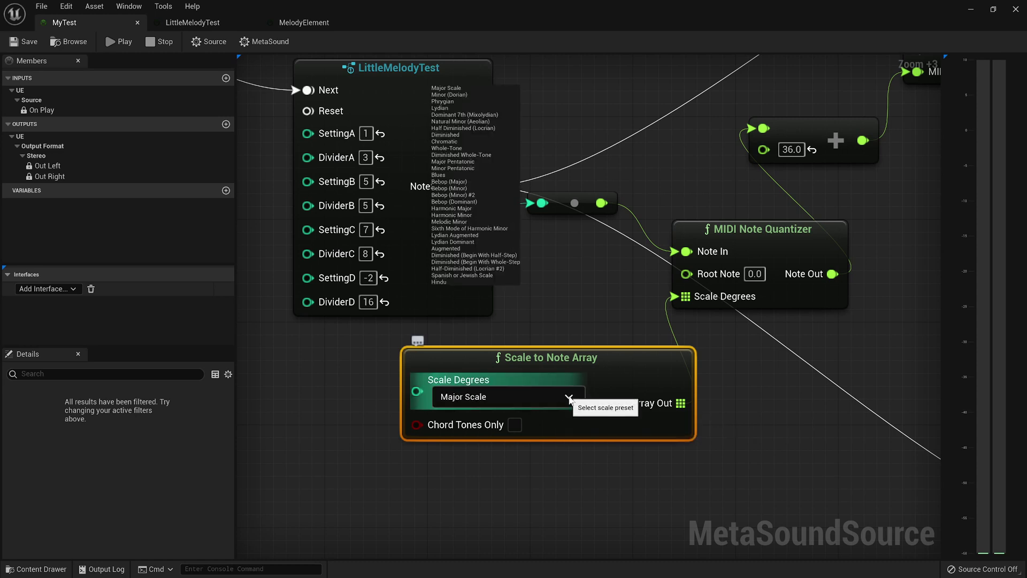
left_click(456, 95)
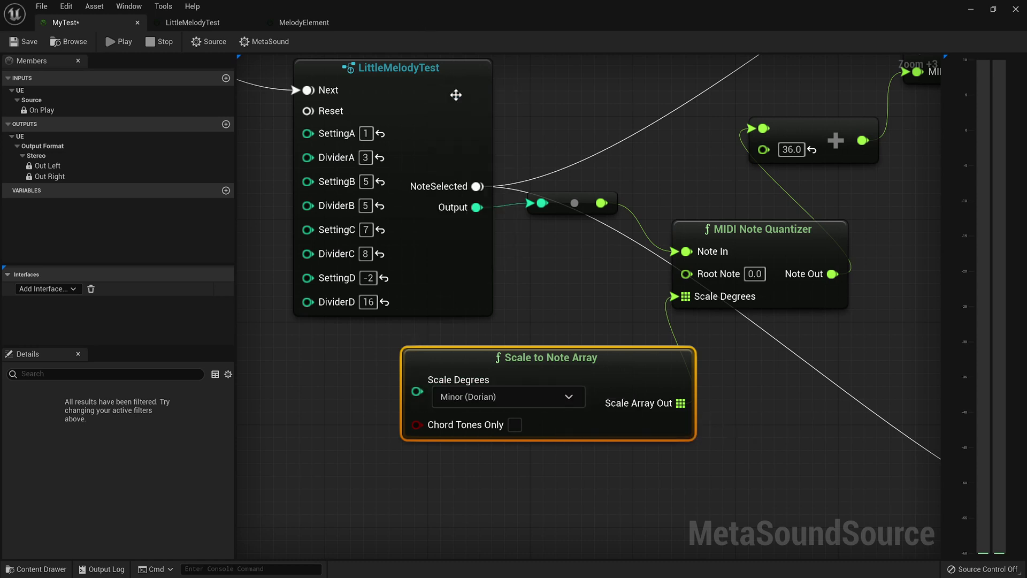
left_click(118, 48)
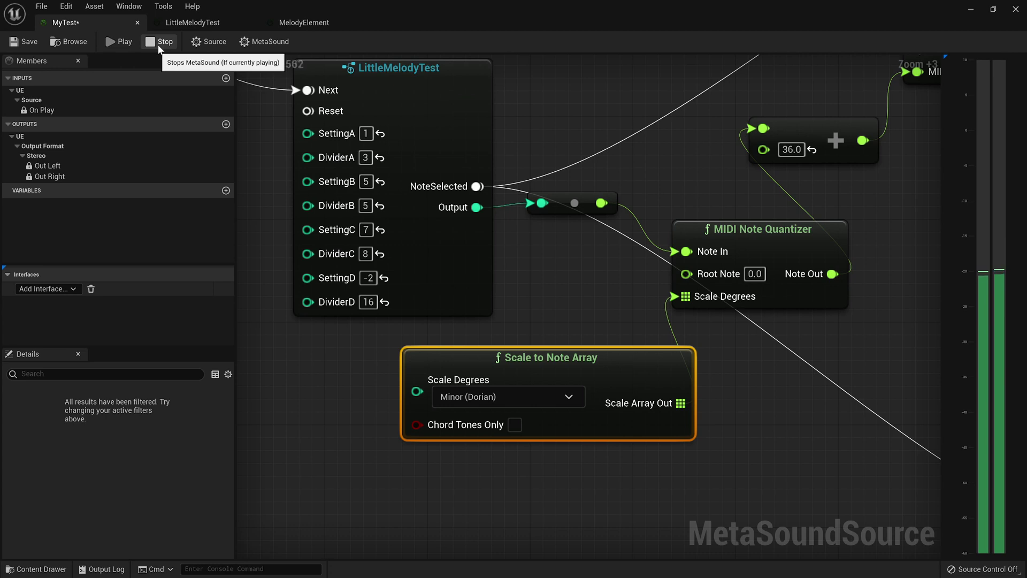
left_click(159, 45)
left_click(559, 397)
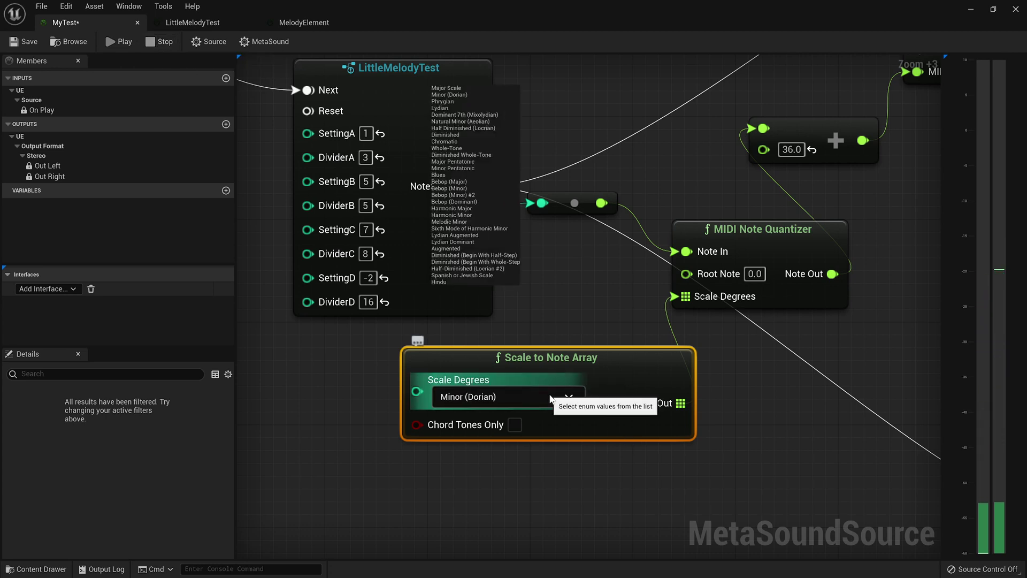
left_click(475, 169)
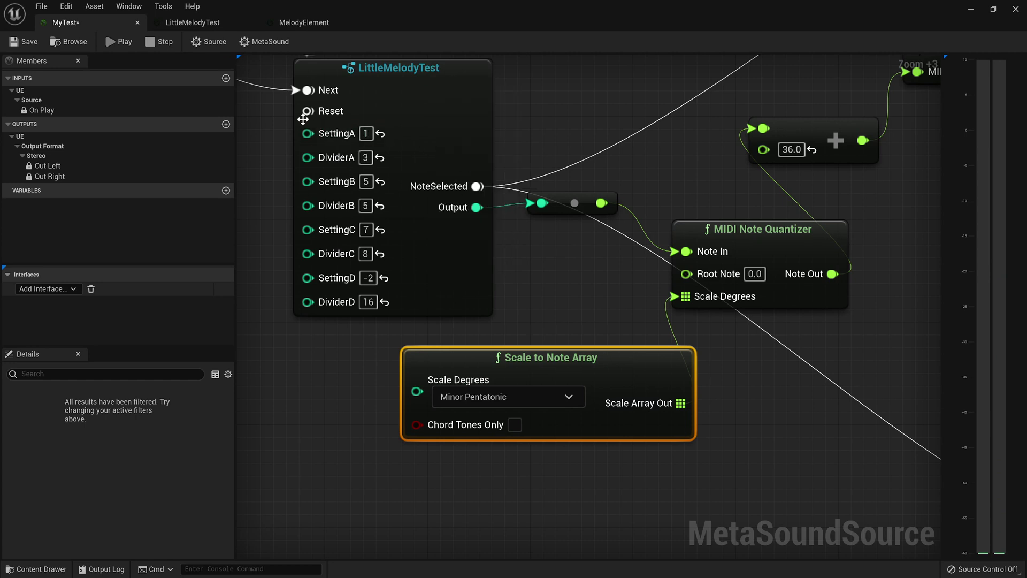
left_click(109, 43)
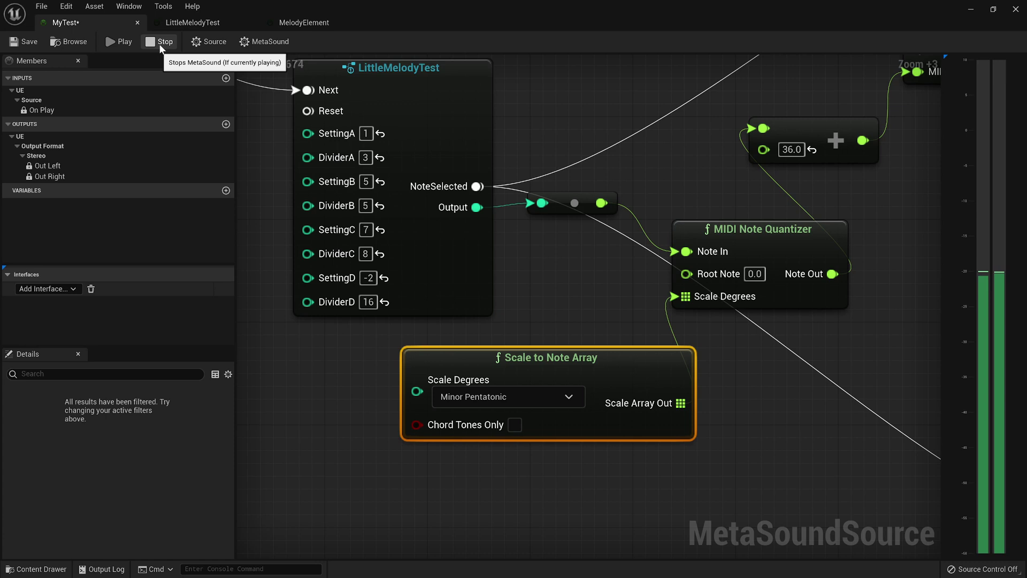
left_click(160, 43)
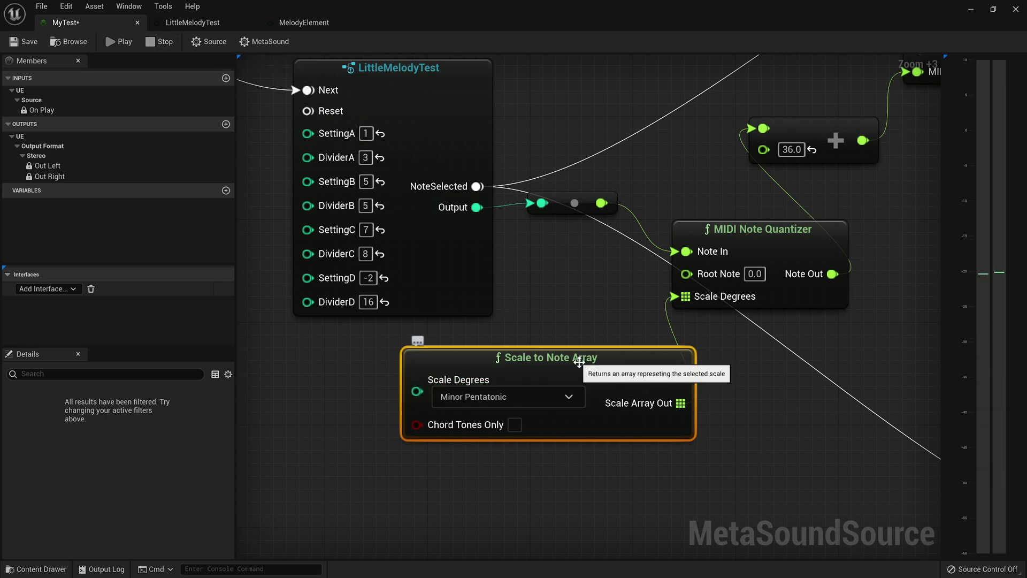
- Delete the Scale to Note Array and MIDI Note Quantizer nodes, wiring the melody output into the add node
key("Delete")
left_click(778, 273)
key("Delete")
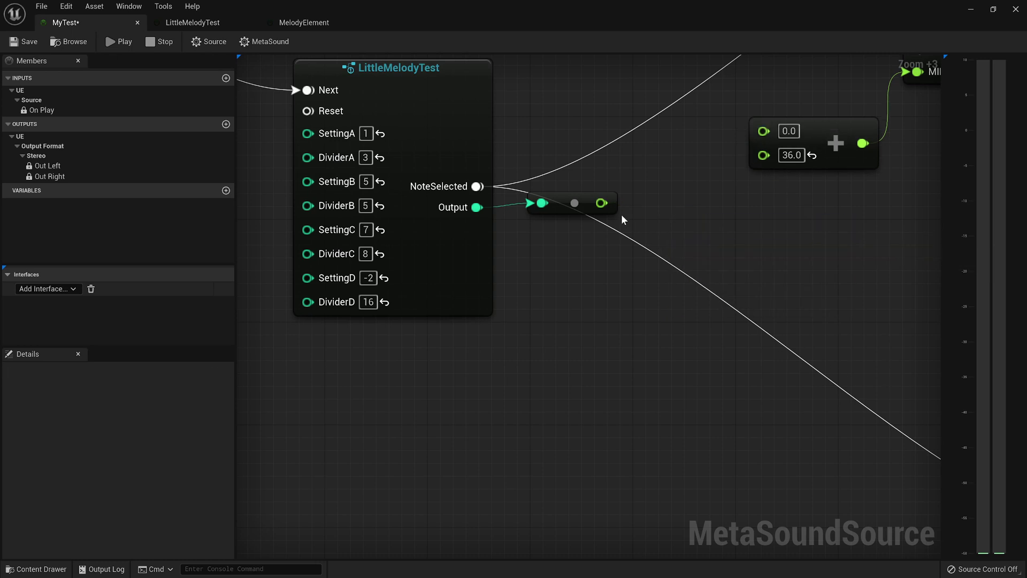
left_click_drag(602, 203, 763, 130)
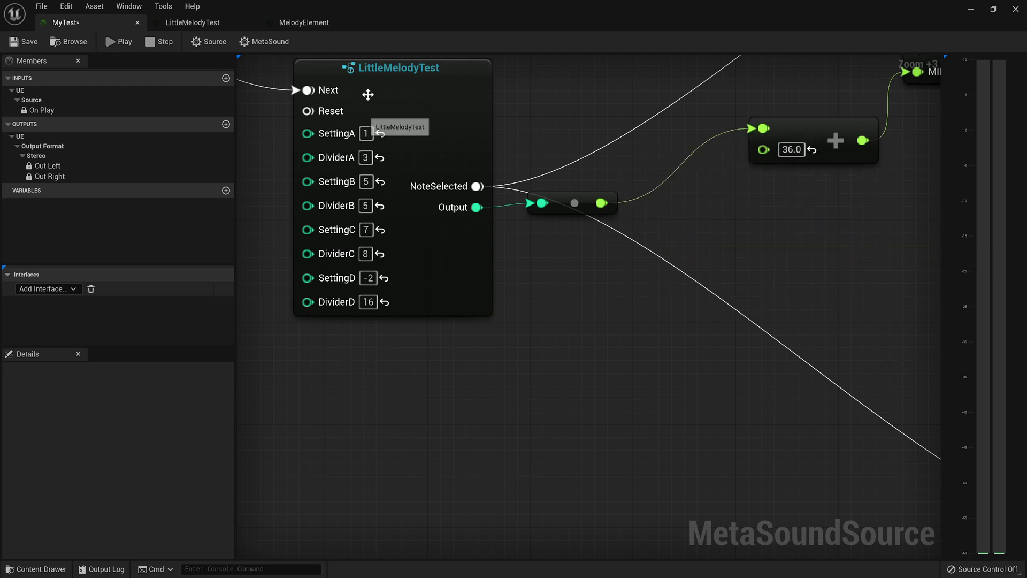
scroll(675, 248, "down", 4)
right_click_drag(798, 257, 534, 328)
scroll(534, 328, "down", 3)
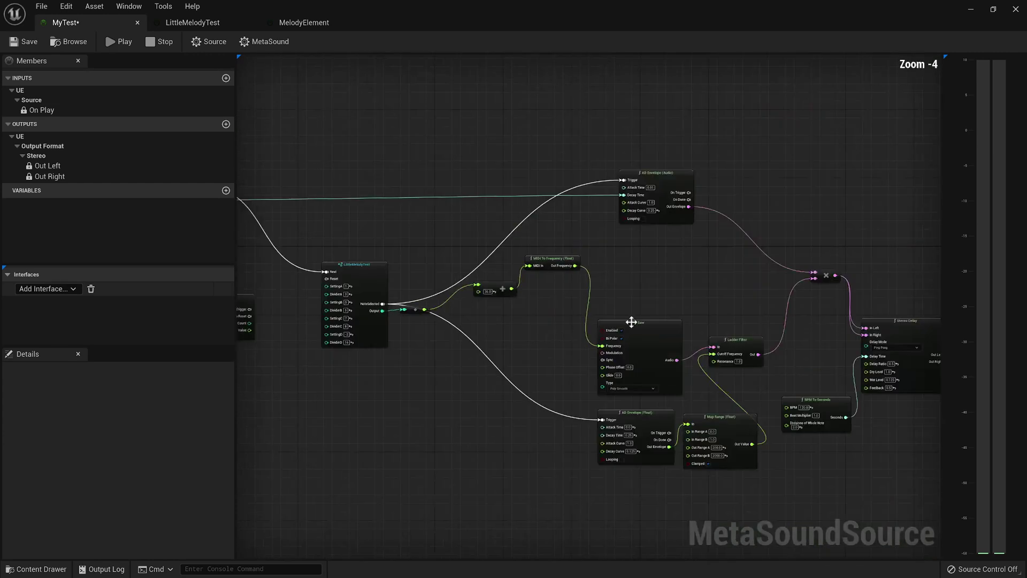
right_click_drag(631, 321, 615, 264)
scroll(615, 264, "up", 2)
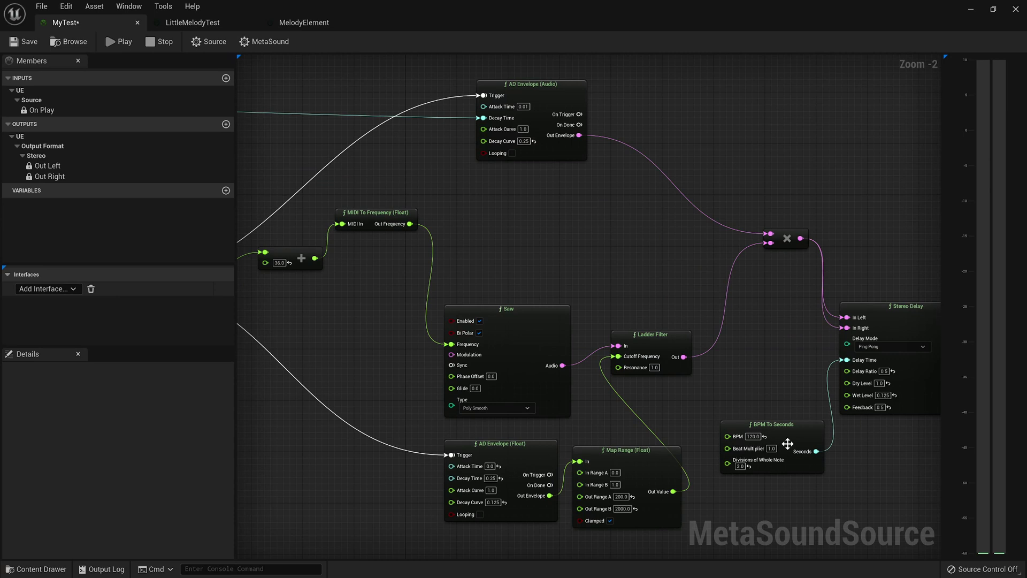
right_click_drag(770, 396, 658, 397)
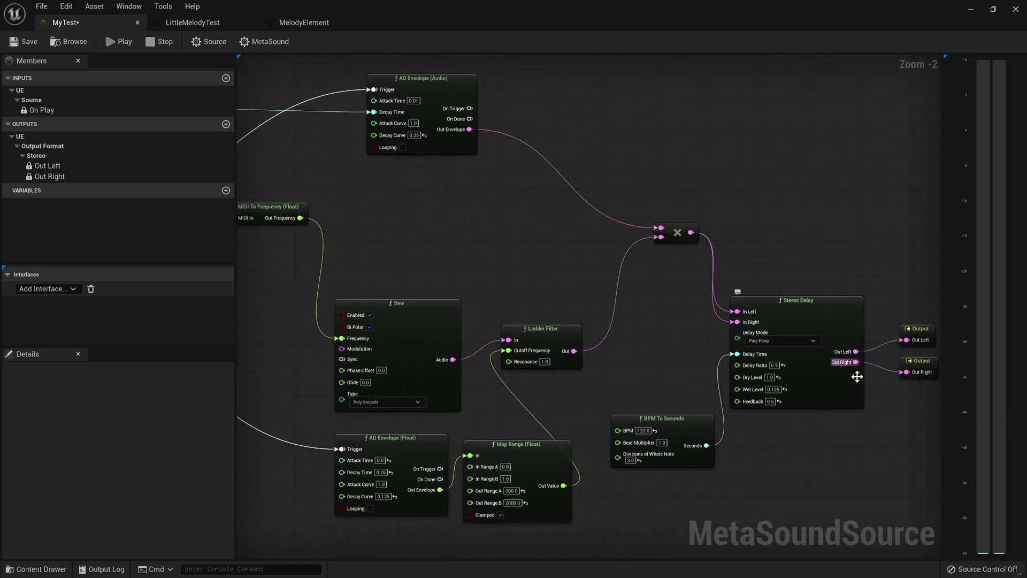
right_click_drag(486, 232, 910, 273)
right_click_drag(238, 155, 418, 180)
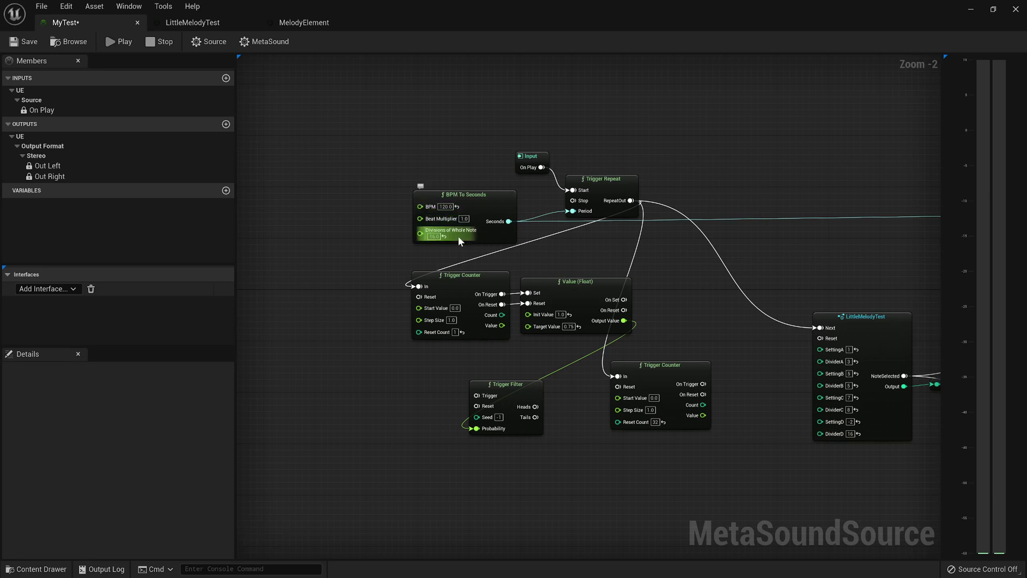
scroll(458, 236, "up", 2)
right_click_drag(609, 256, 481, 256)
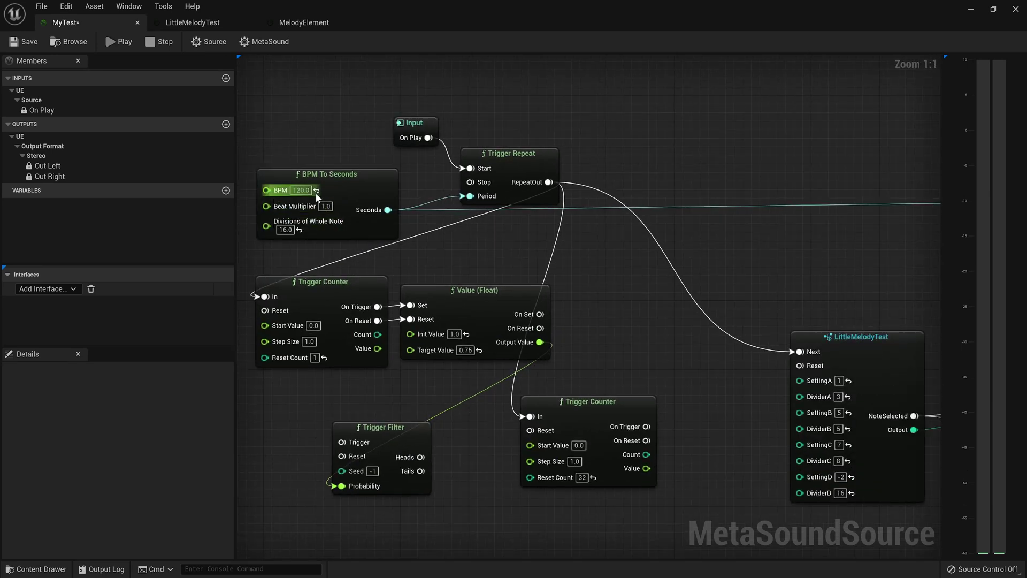
right_click_drag(684, 255, 431, 230)
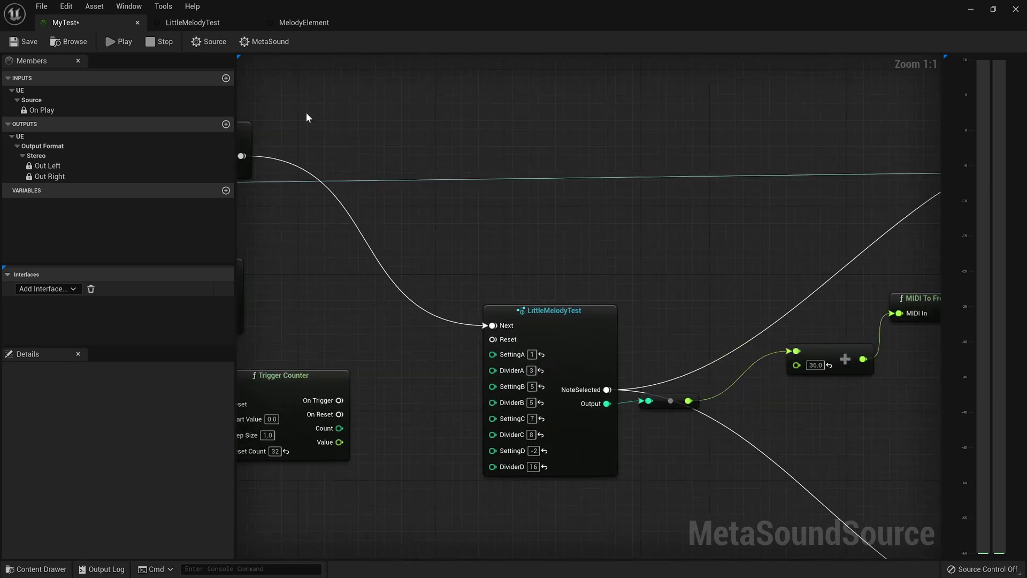
- Open the LittleMelodyTest graph to view its MelodyElement nodes, then float the editor aside to show the dannt folder
left_click(193, 23)
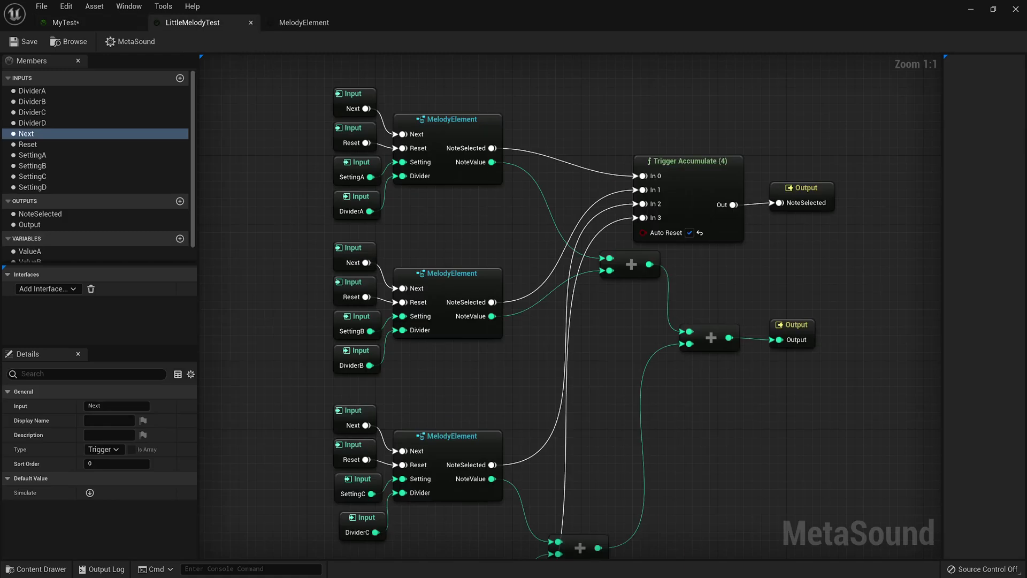
left_click(64, 23)
right_click_drag(587, 349, 606, 374)
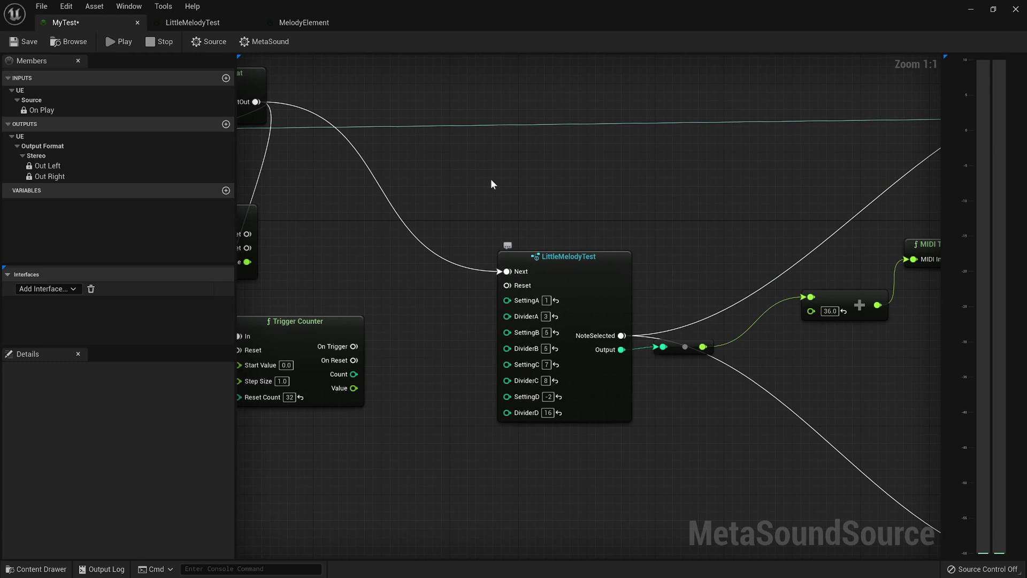
left_click(193, 22)
right_click_drag(442, 217, 544, 316)
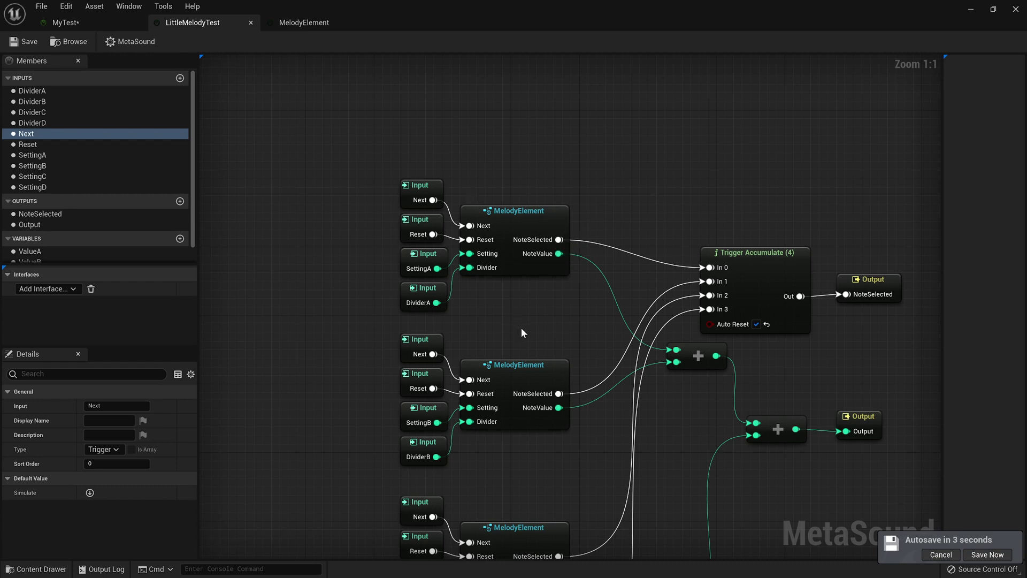
right_click_drag(521, 328, 500, 274)
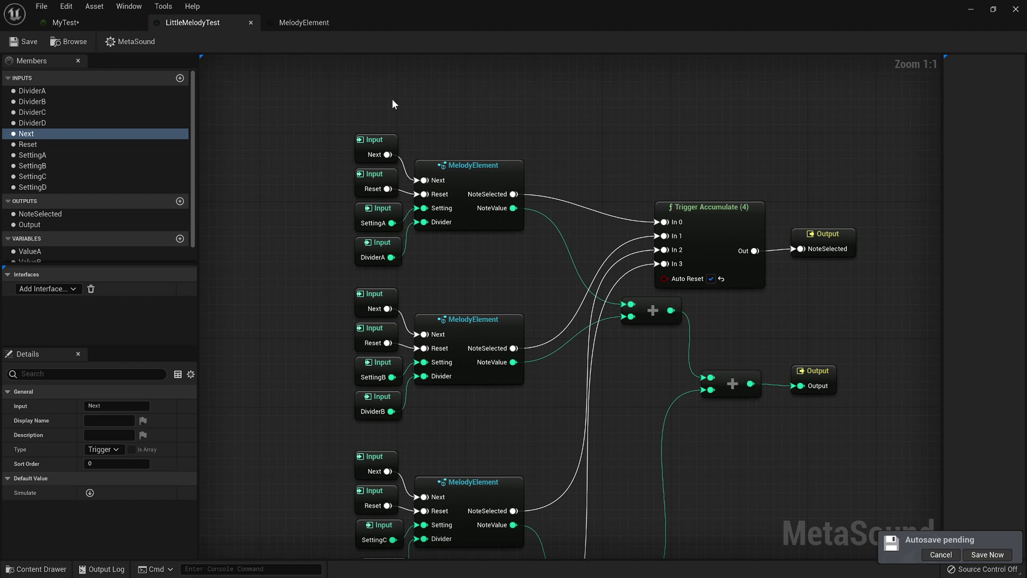
double_click(409, 17)
left_click_drag(451, 35, 336, 374)
- Browse the Content Browser's Sounds > MetaSounds new-asset options, then move the editor window back into place
left_click(203, 487)
right_click(188, 488)
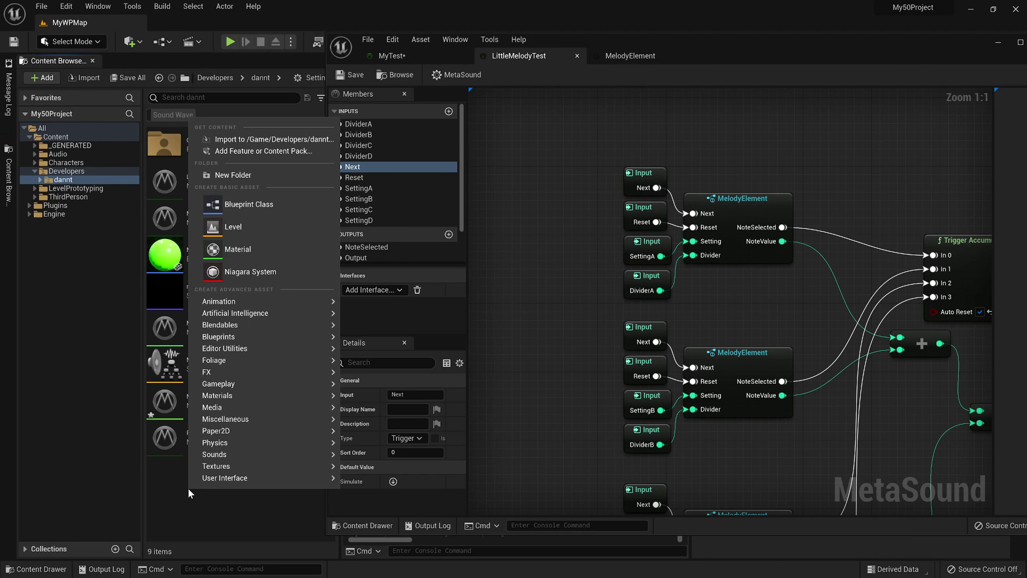
mouse_move(252, 453)
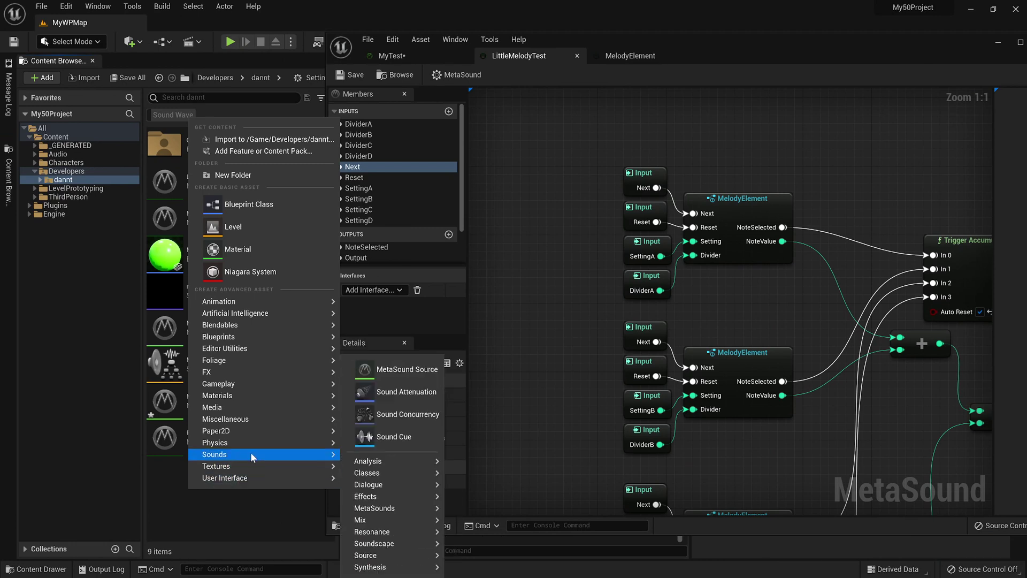
mouse_move(362, 459)
mouse_move(391, 511)
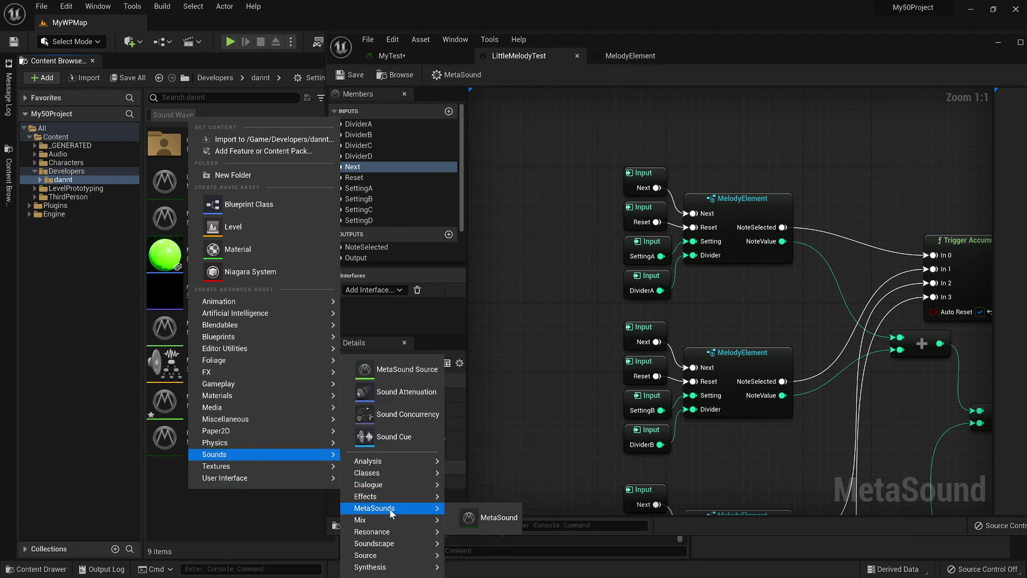
left_click(499, 517)
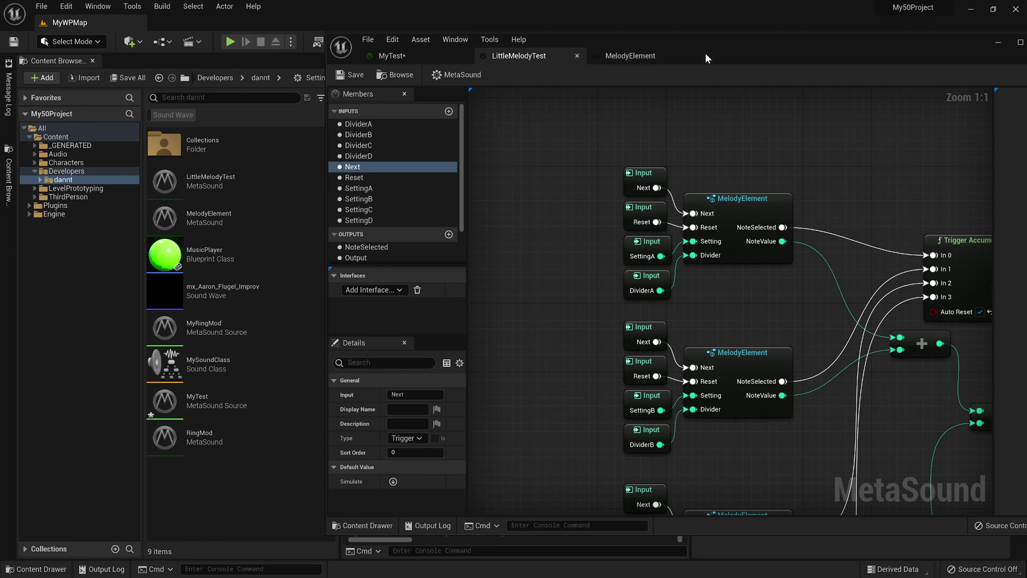
left_click_drag(716, 47, 525, 30)
- Maximize the editor and select the LittleMelodyTest node in the MyTest graph
double_click(525, 30)
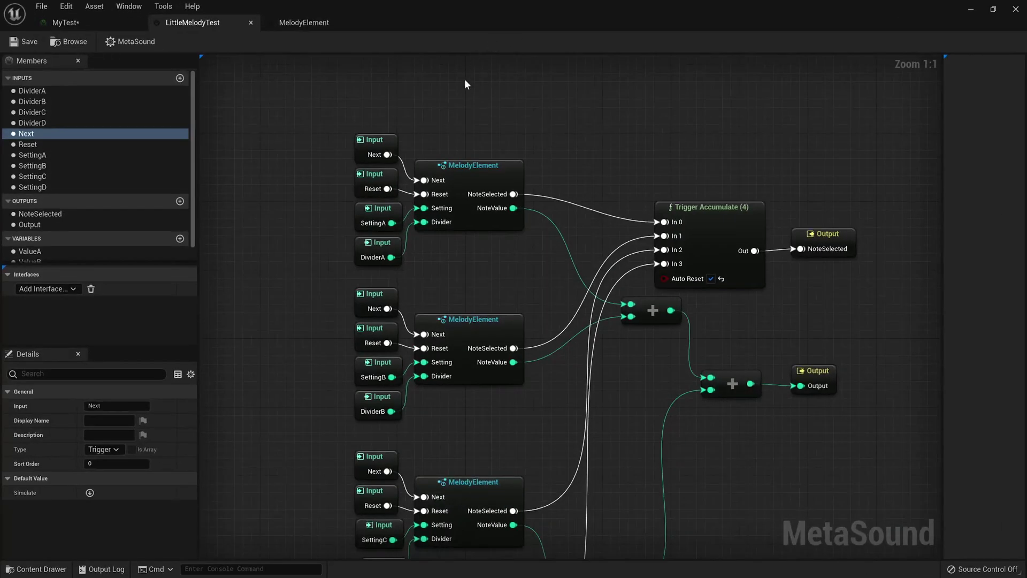
left_click(117, 26)
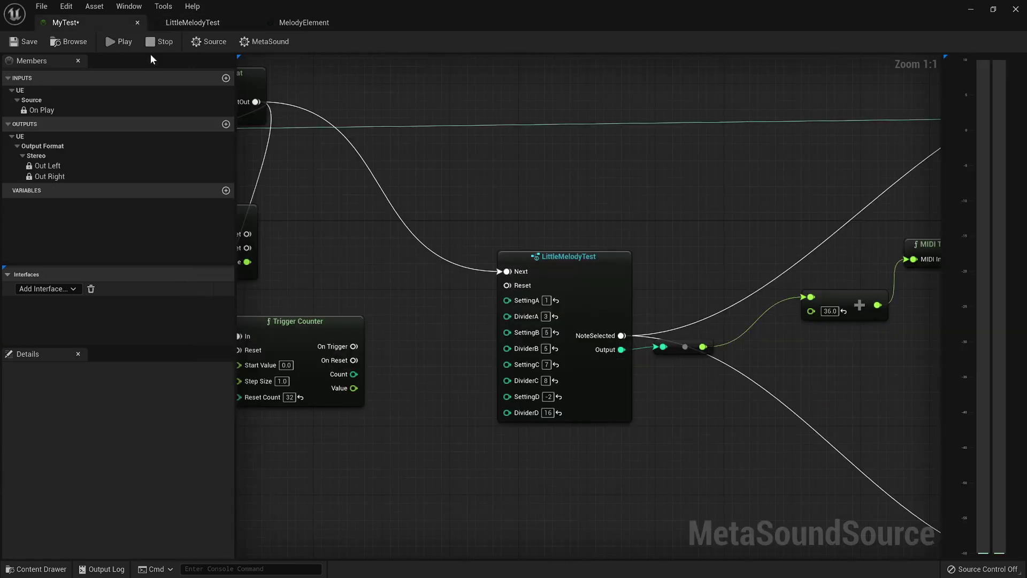
left_click(588, 277)
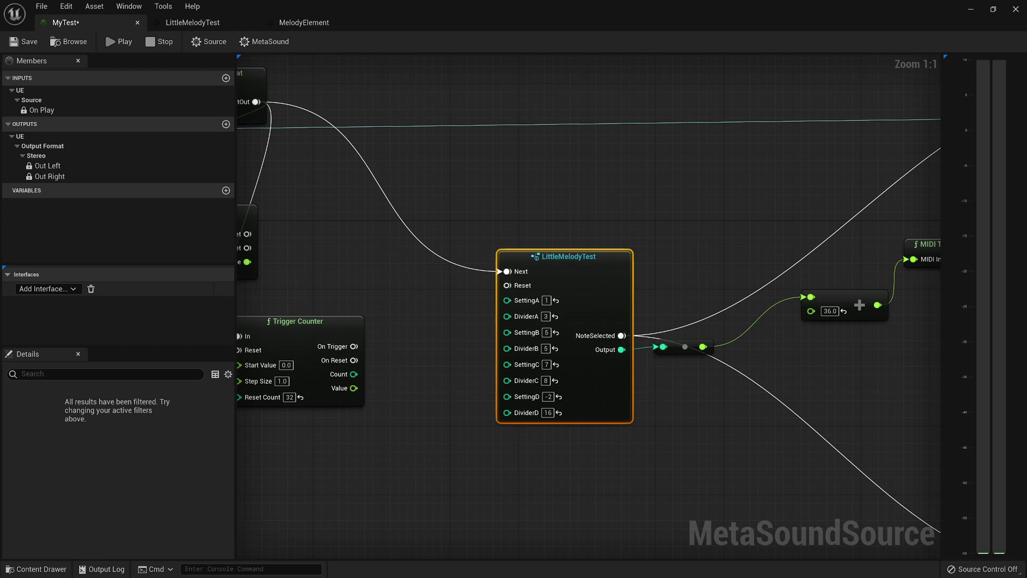
- Switch to the LittleMelodyTest graph and look over its three MelodyElement nodes
left_click(199, 23)
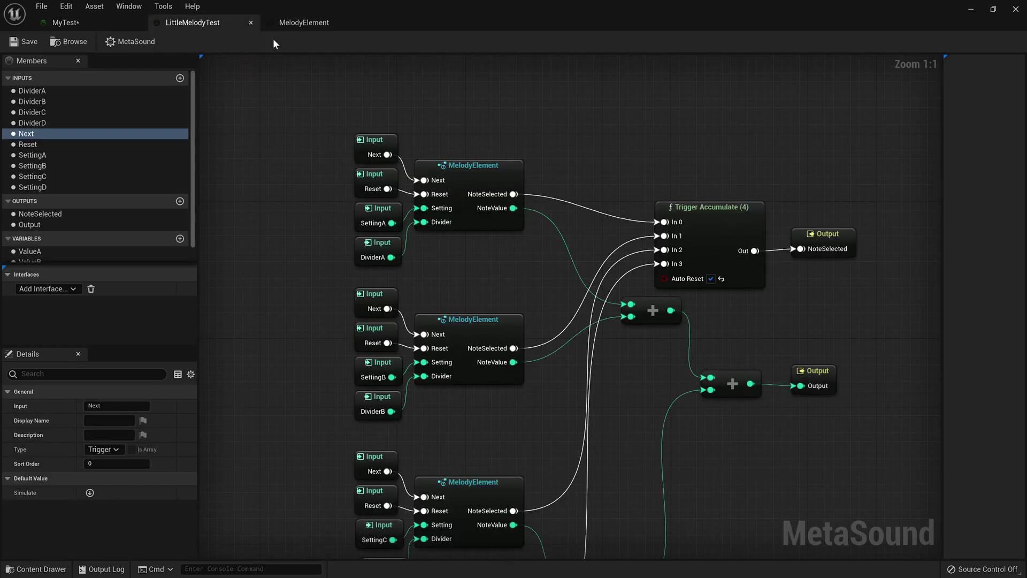
left_click(466, 168)
left_click(483, 315)
right_click_drag(478, 415, 527, 313)
left_click(513, 369)
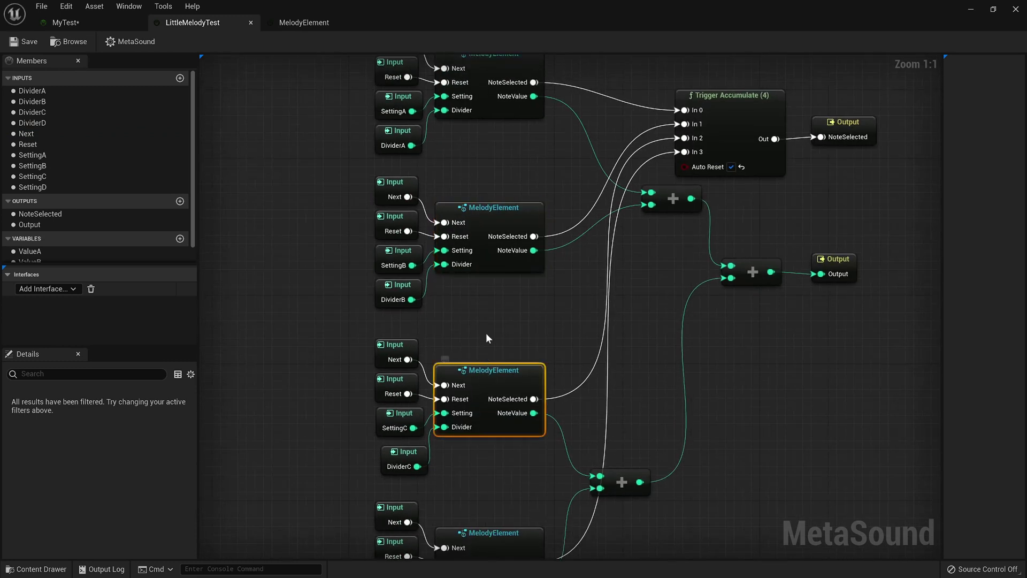
right_click_drag(514, 369, 517, 380)
left_click(517, 144)
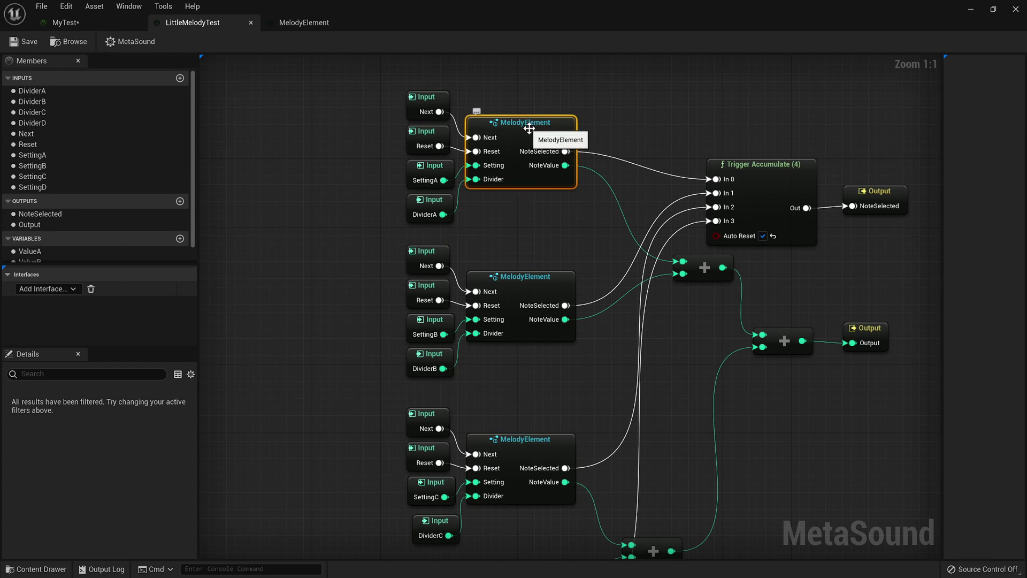
- Open the MelodyElement subgraph and bring its Value and Max nodes into view
double_click(529, 131)
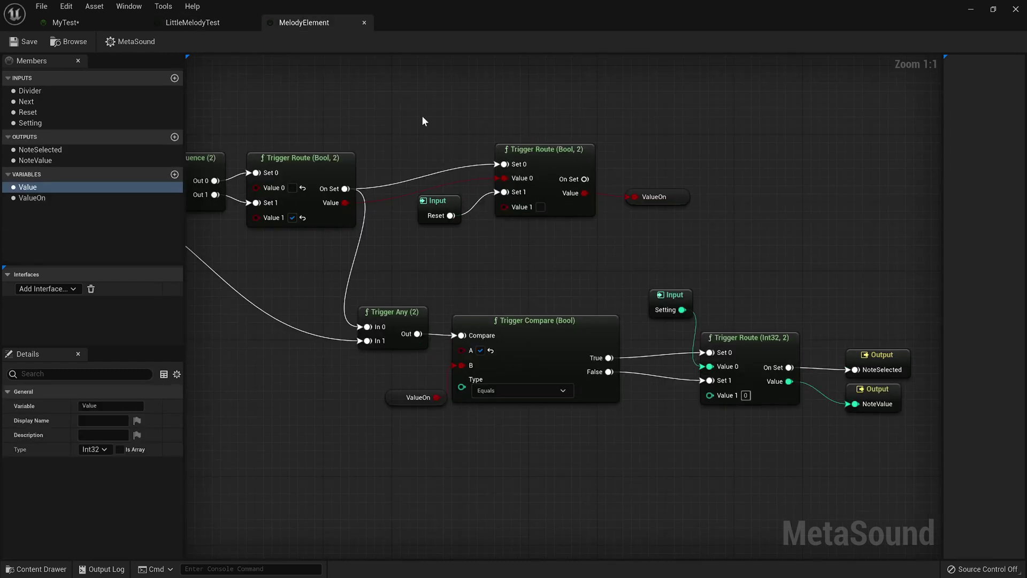
scroll(401, 114, "down", 5)
right_click_drag(401, 114, 848, 175)
scroll(416, 188, "up", 4)
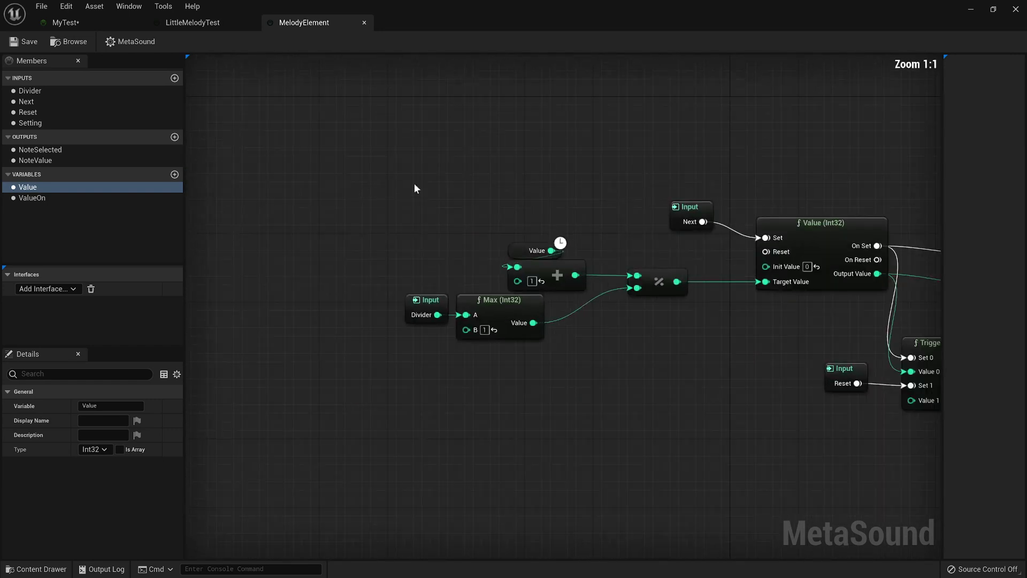
- Move the delayed Value getter left beside the add node and check the Value (Int32) node
left_click_drag(381, 245, 302, 253)
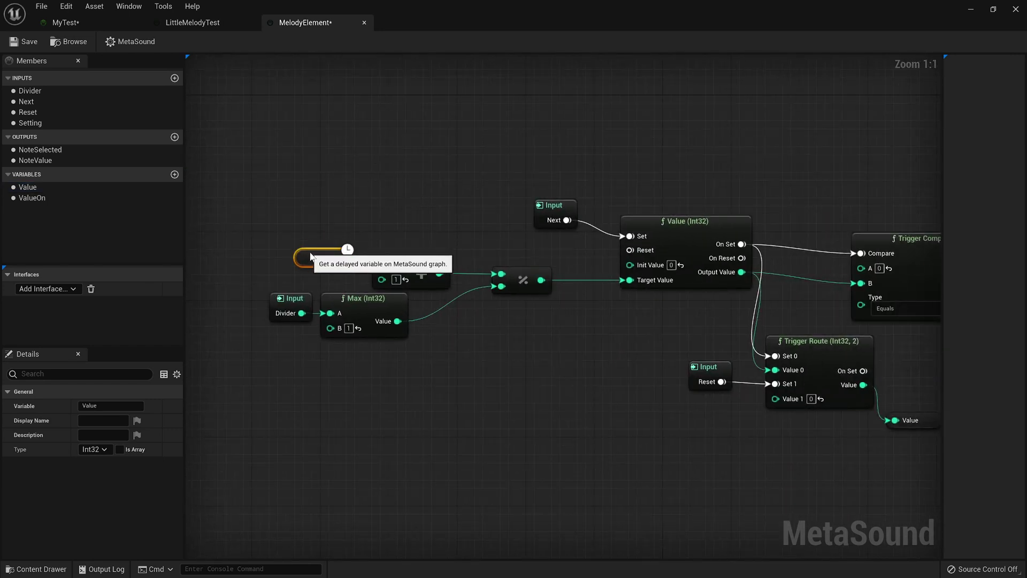
right_click_drag(428, 201, 579, 242)
left_click(579, 241)
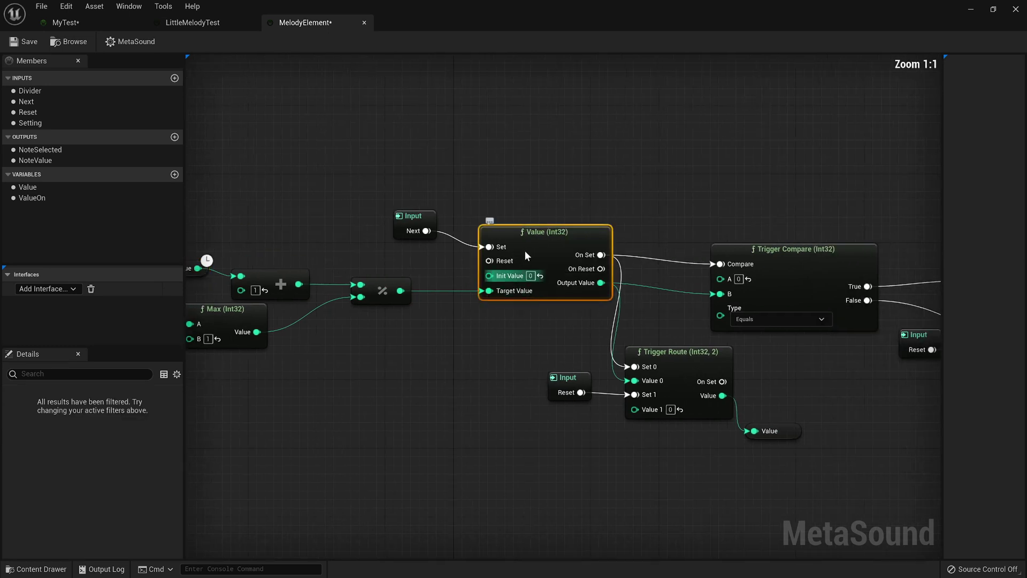
scroll(525, 250, "up", 3)
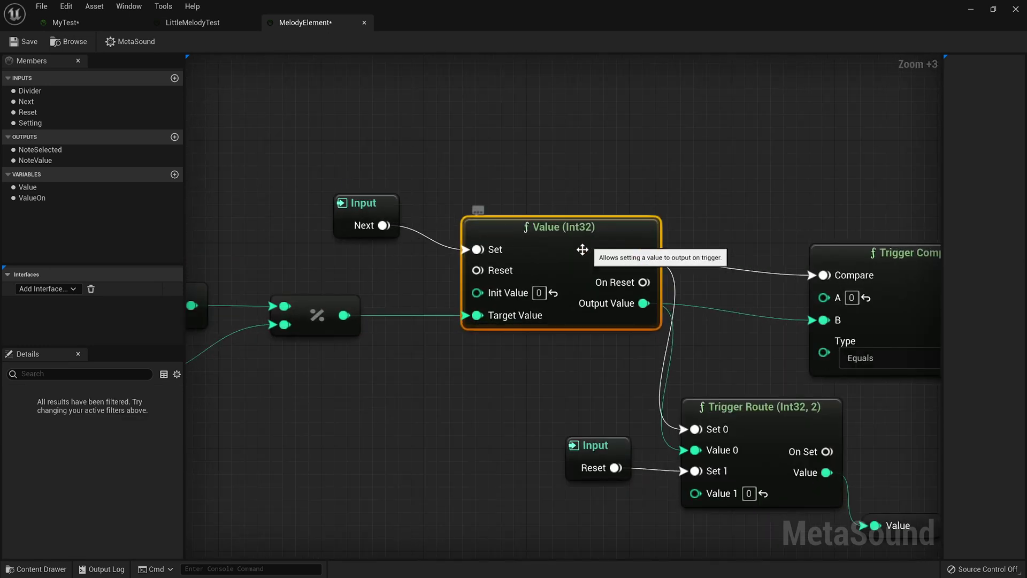
right_click_drag(493, 371, 635, 318)
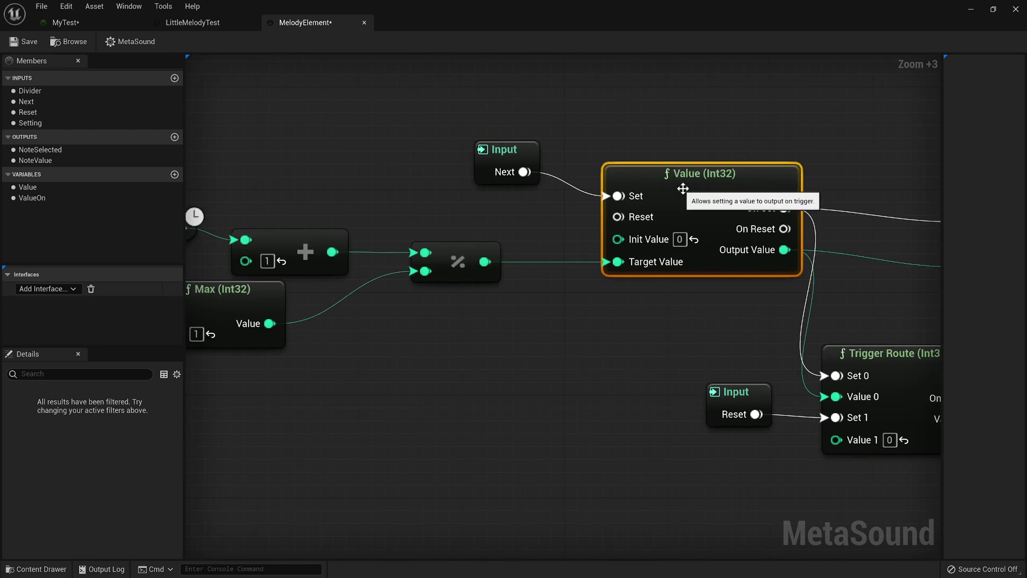
scroll(689, 179, "down", 2)
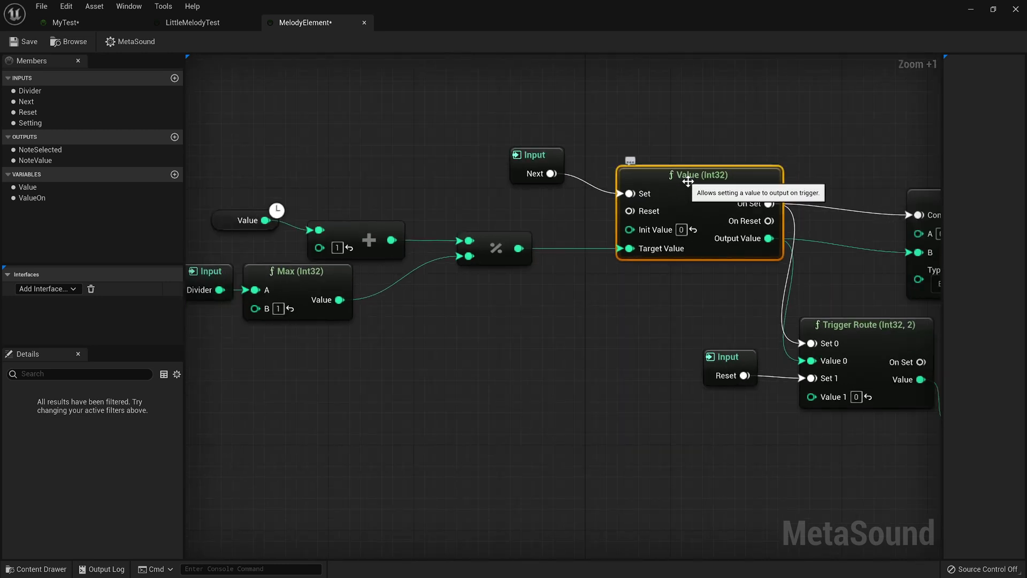
right_click_drag(380, 178, 500, 197)
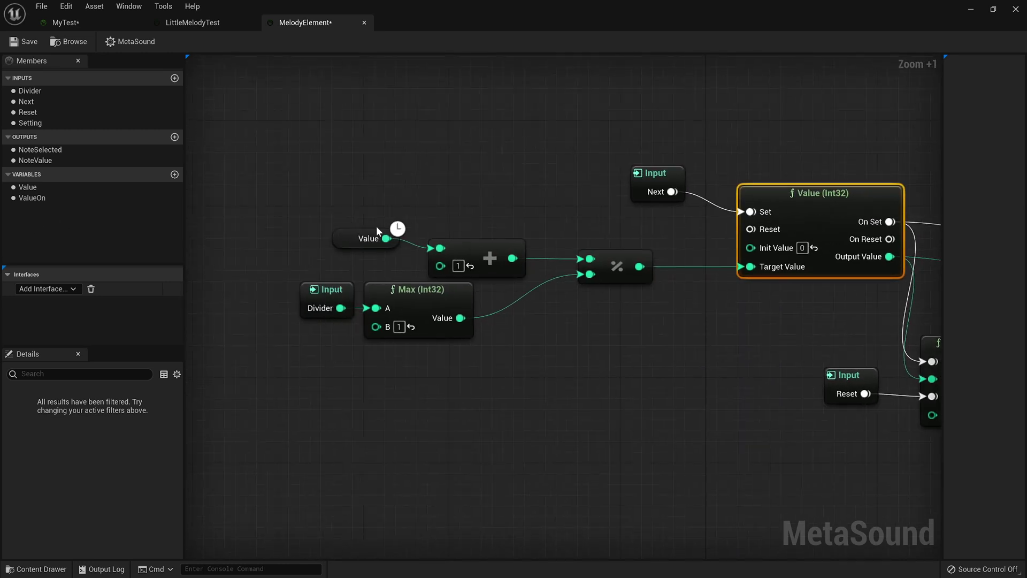
left_click(339, 242)
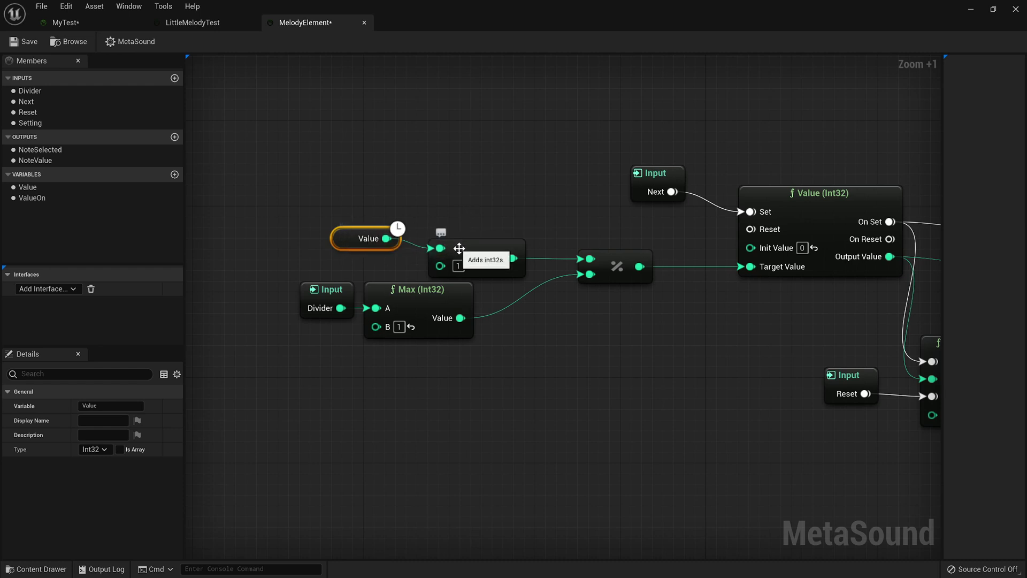
left_click(614, 259)
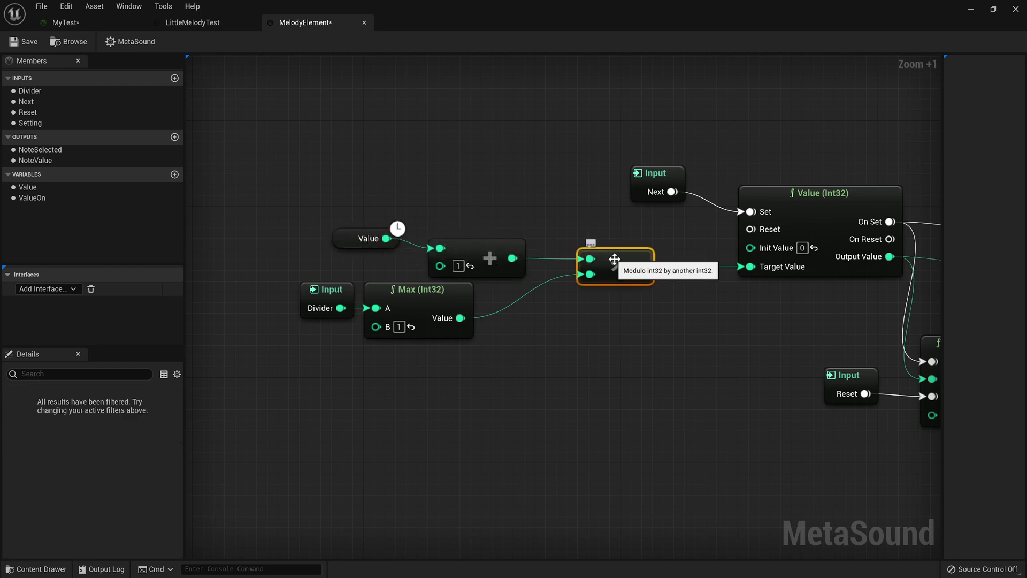
left_click(327, 291)
left_click(404, 292)
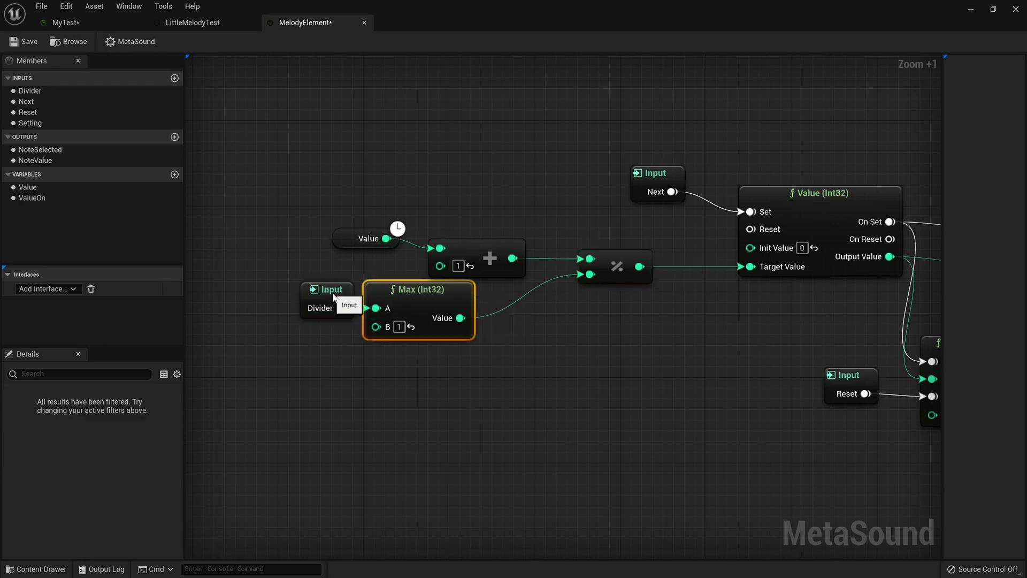
left_click(331, 292)
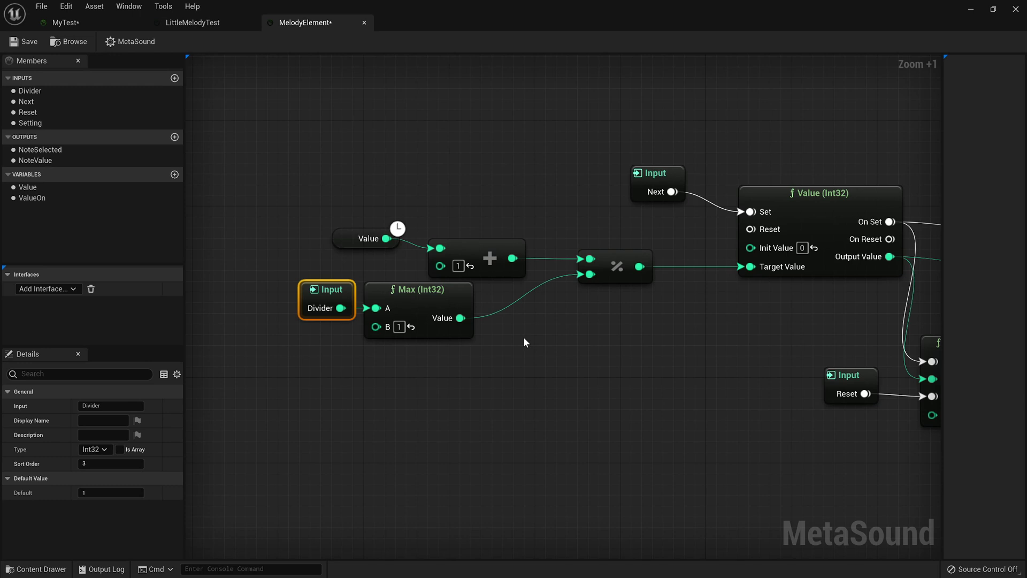
left_click(420, 307)
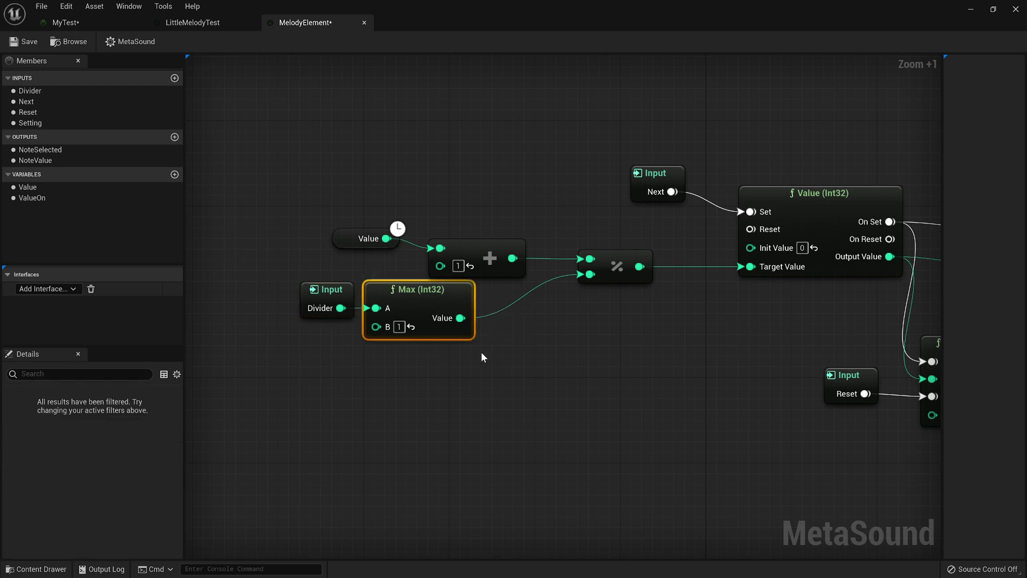
left_click(323, 289)
left_click(407, 292)
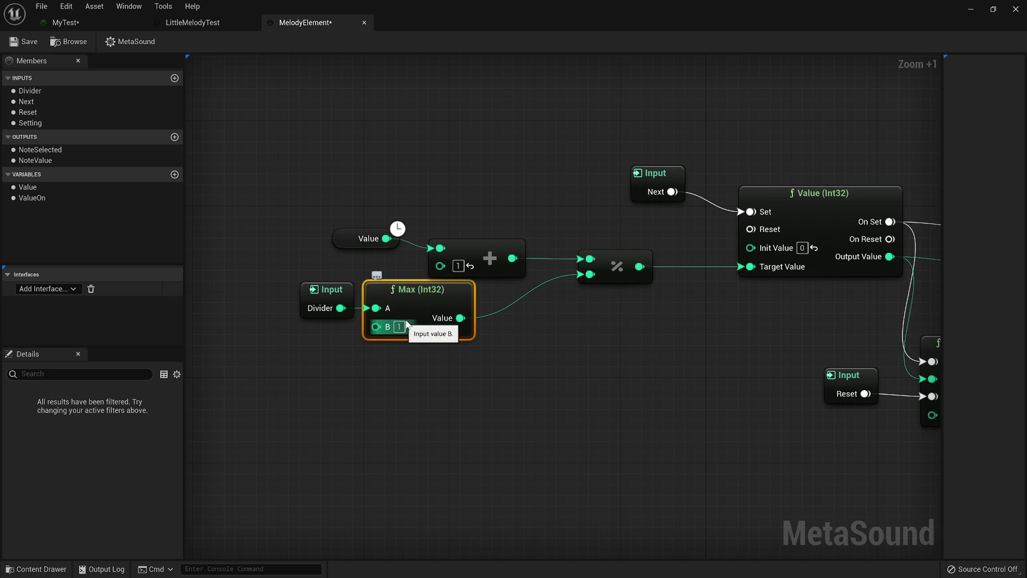
left_click(336, 299)
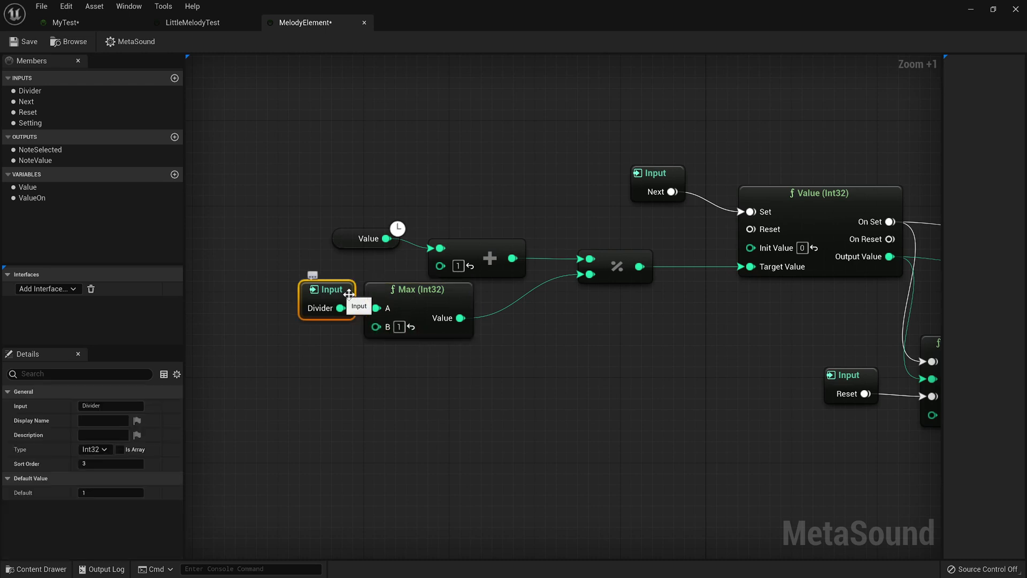
left_click(413, 302)
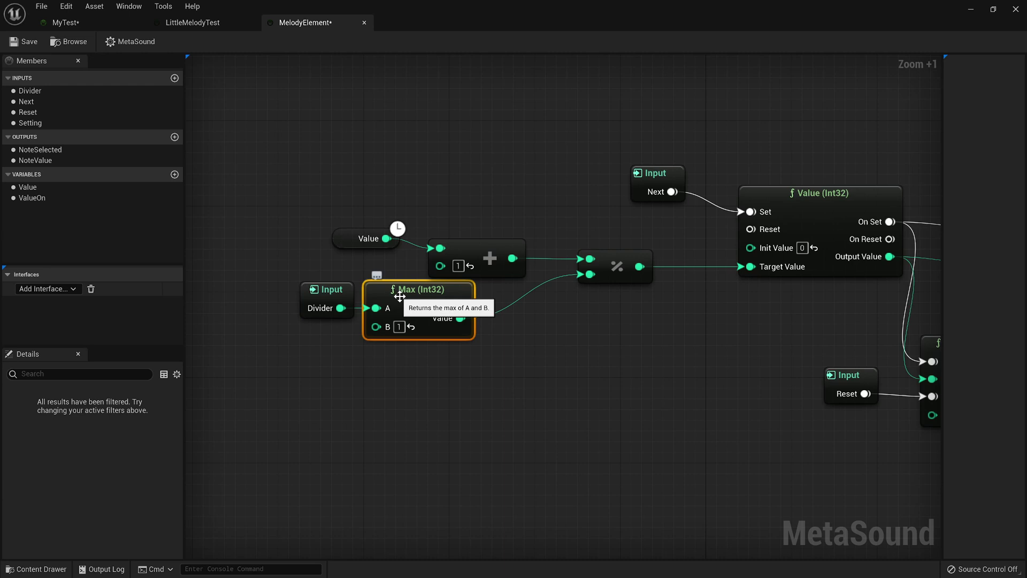
left_click(616, 274)
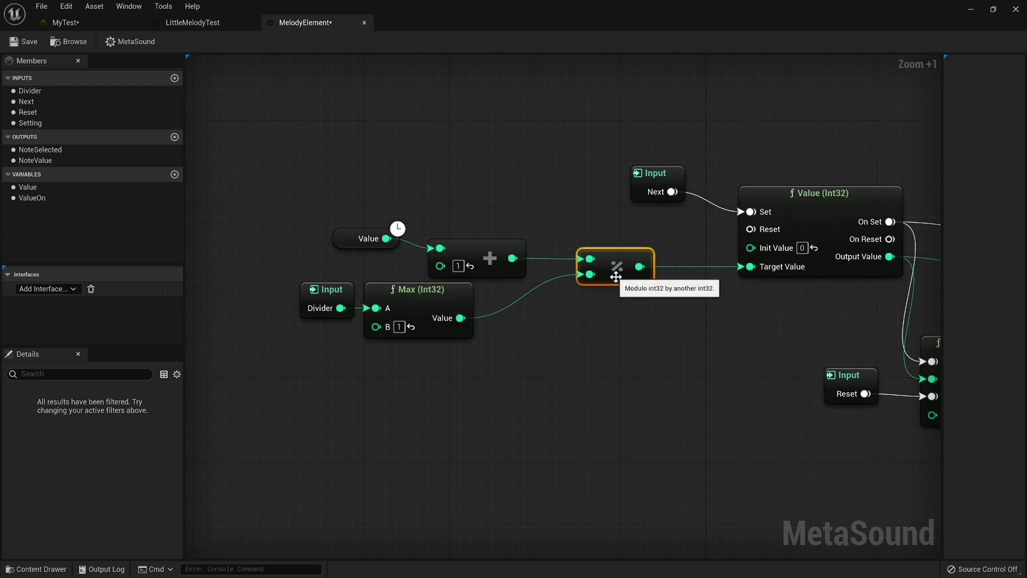
right_click_drag(633, 295, 538, 306)
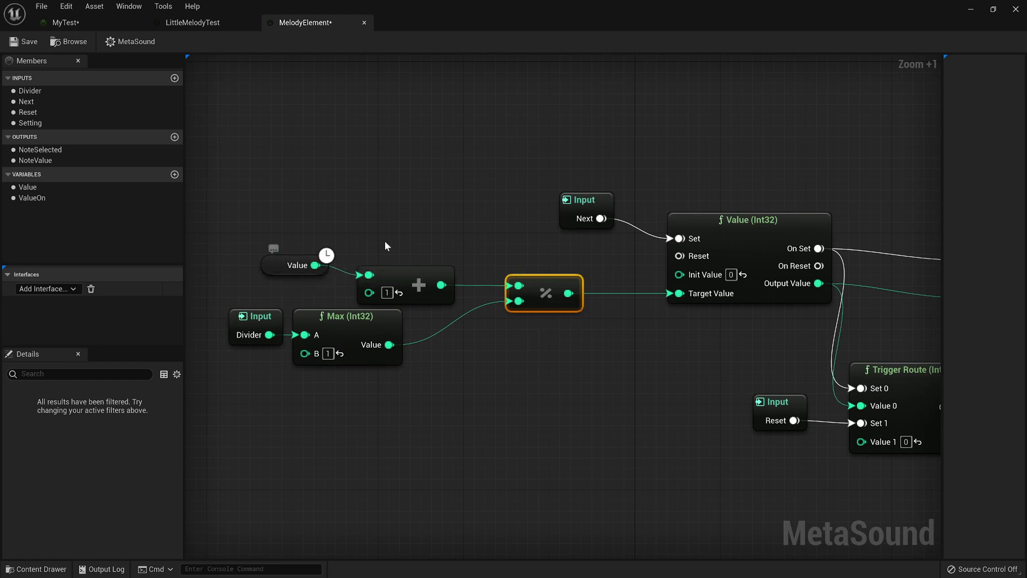
left_click(419, 278)
left_click(519, 286)
left_click(341, 325)
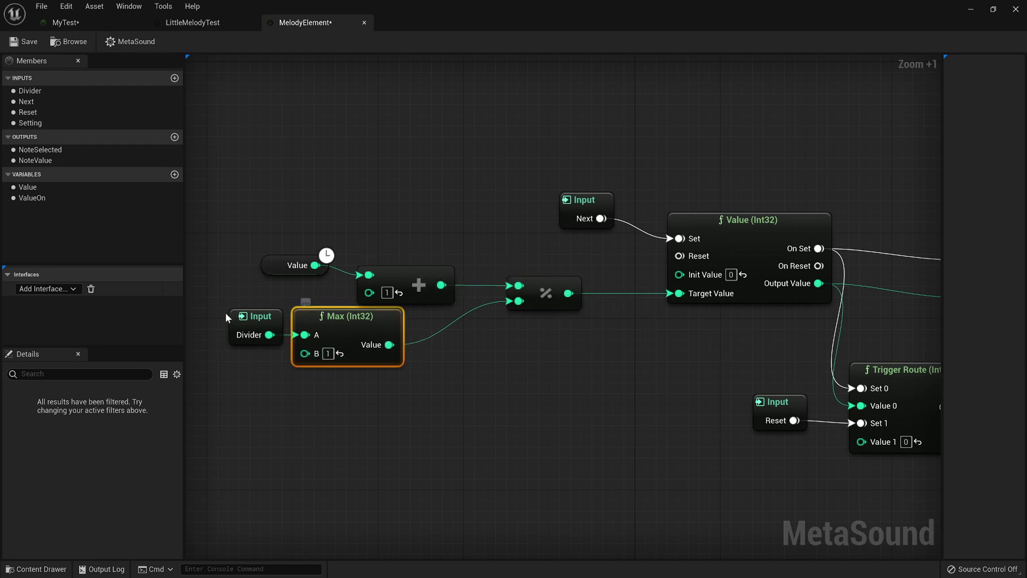
left_click(581, 283)
left_click_drag(569, 294, 679, 293)
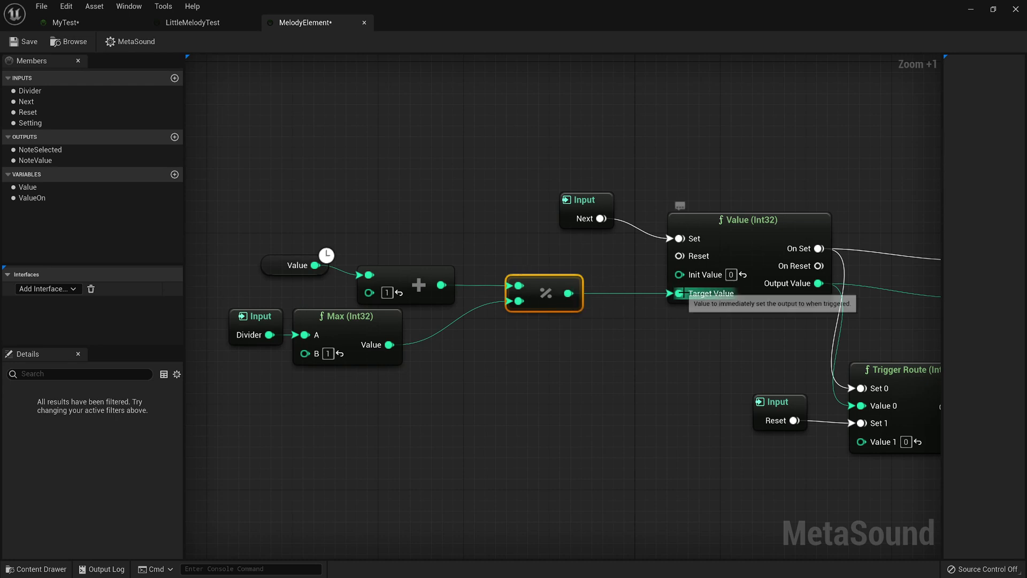
right_click_drag(766, 285, 558, 279)
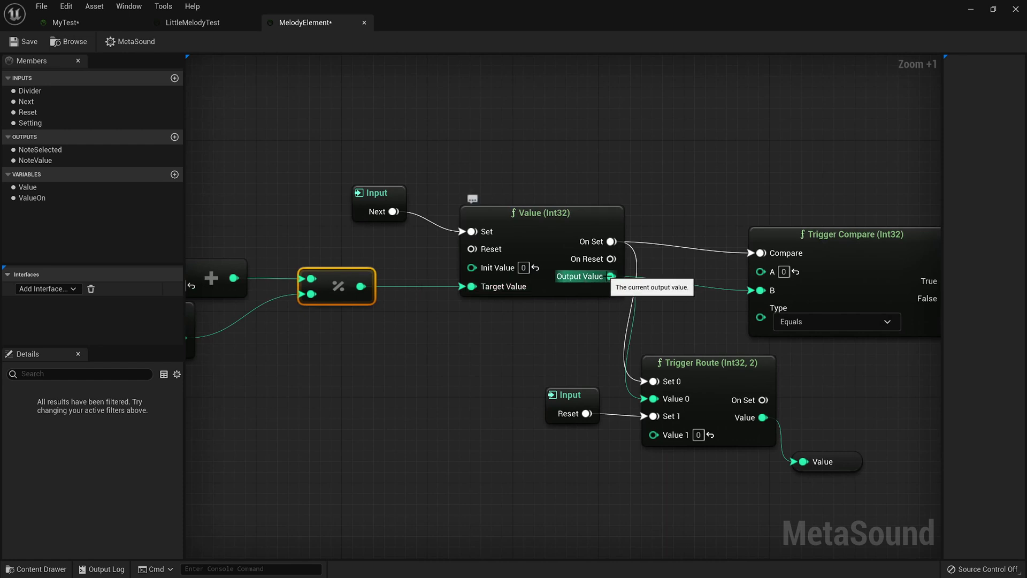
left_click_drag(542, 368, 648, 442)
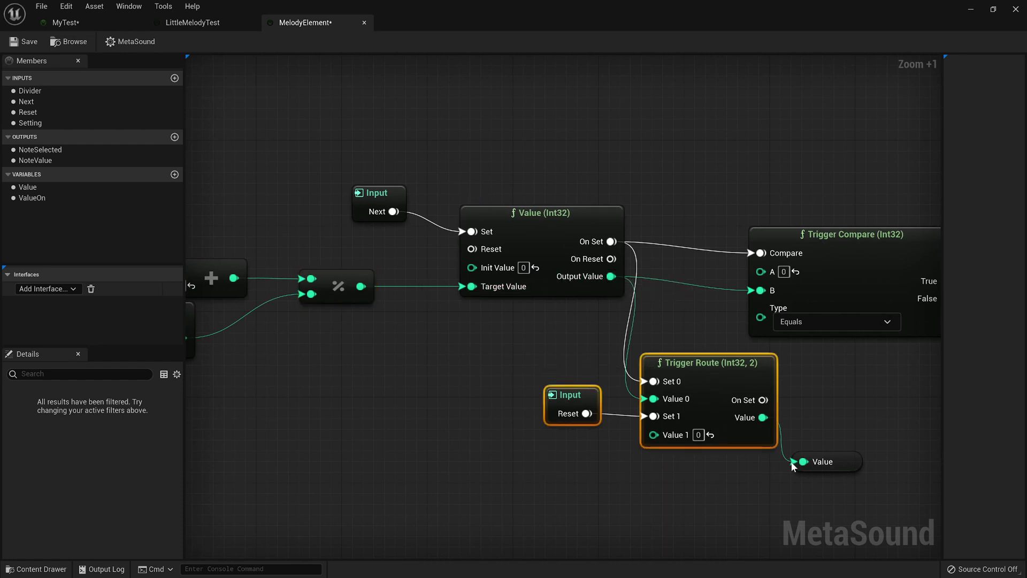
left_click(842, 455)
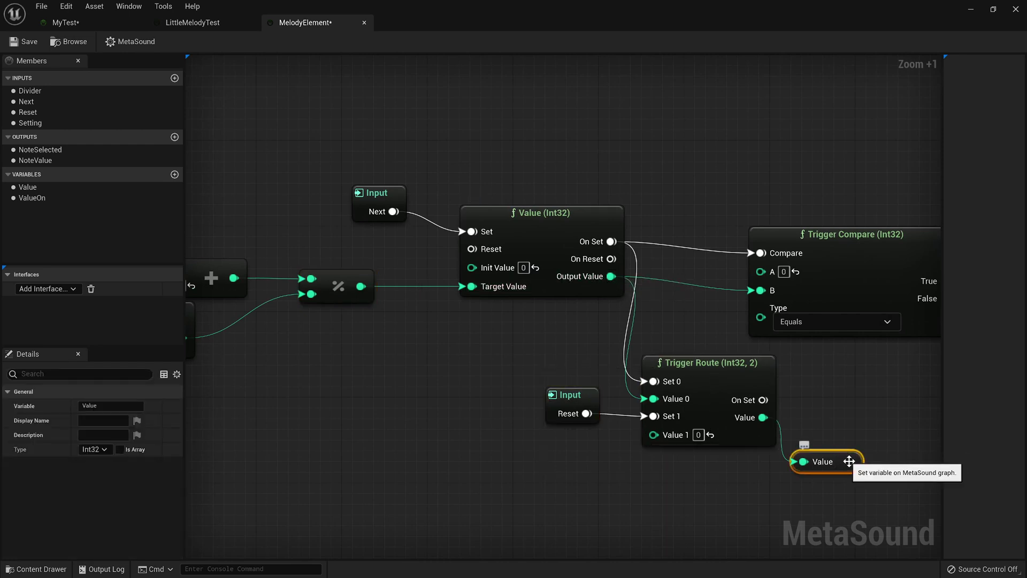
right_click_drag(844, 455, 703, 462)
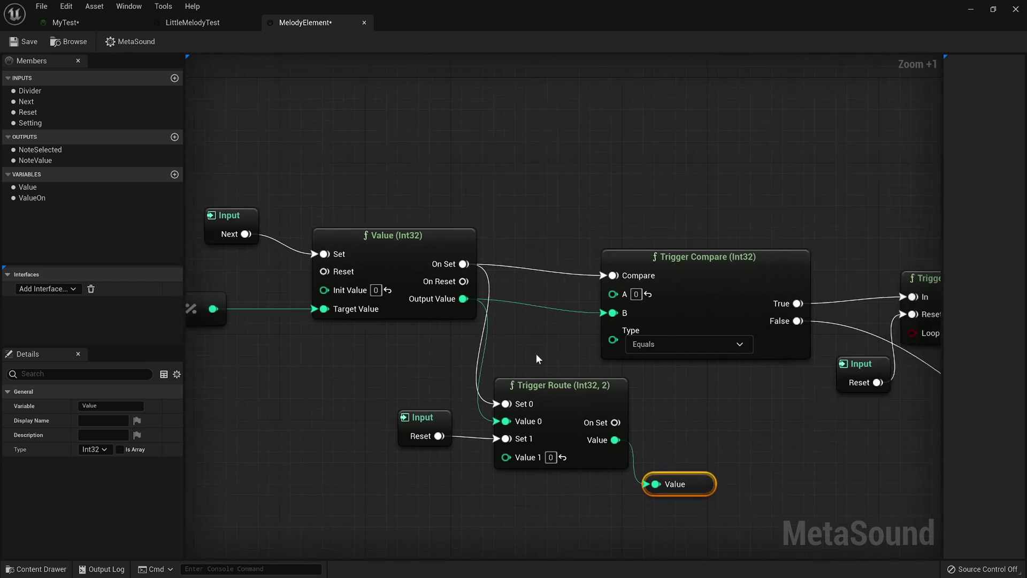
left_click(647, 313)
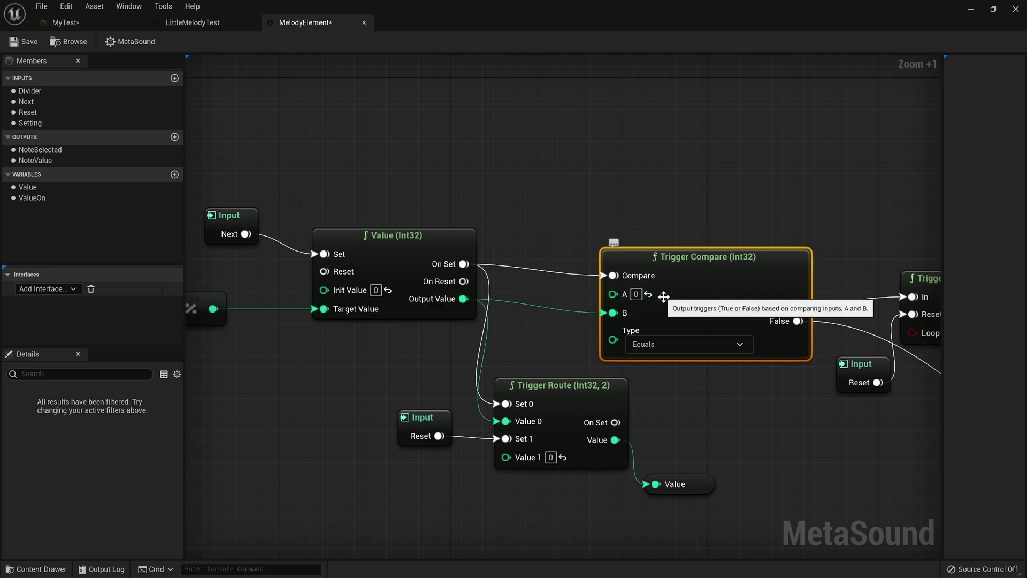
right_click_drag(798, 254, 467, 258)
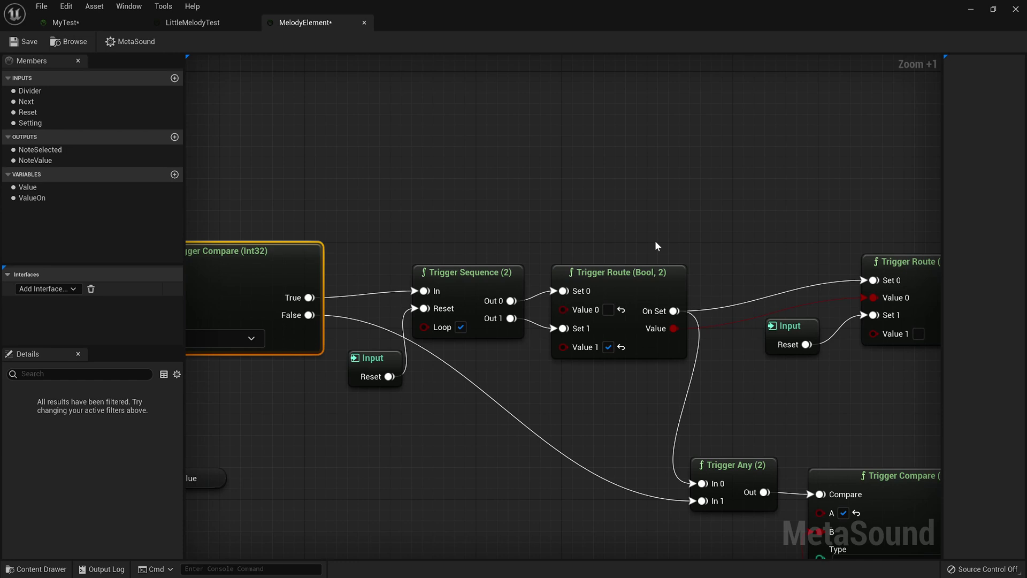
left_click(570, 272)
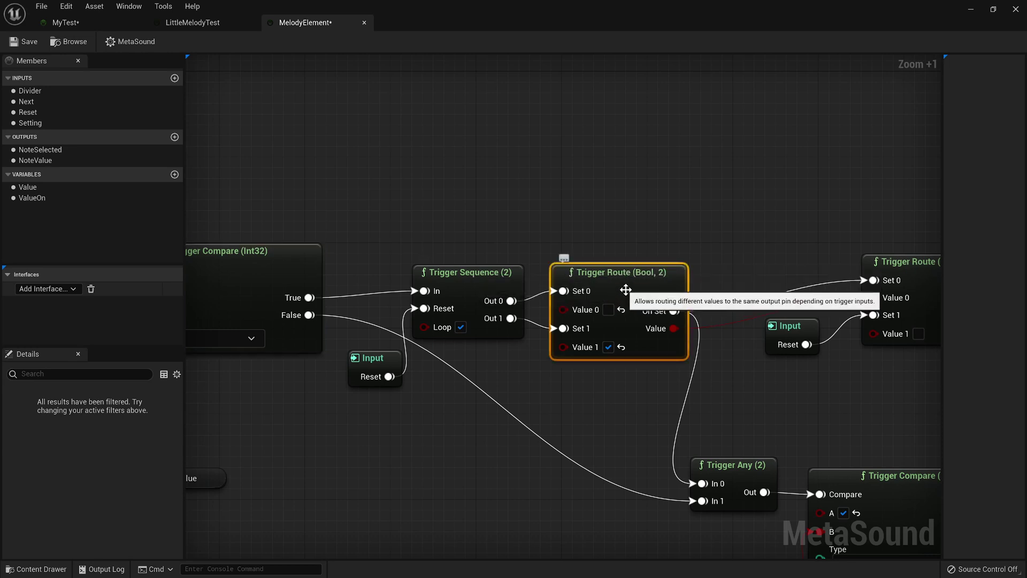
right_click_drag(754, 260, 560, 251)
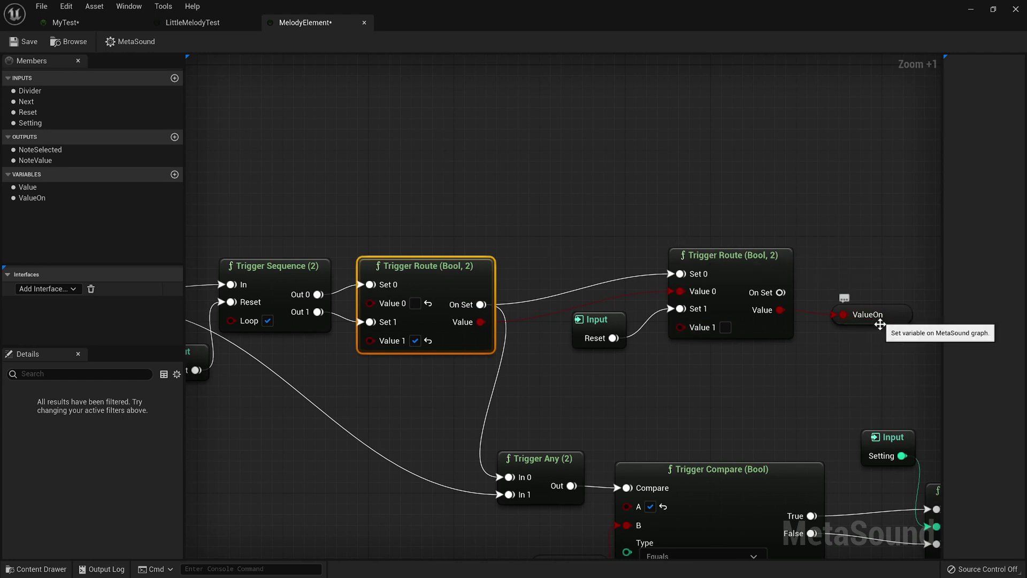
right_click_drag(586, 371, 1016, 308)
left_click(532, 230)
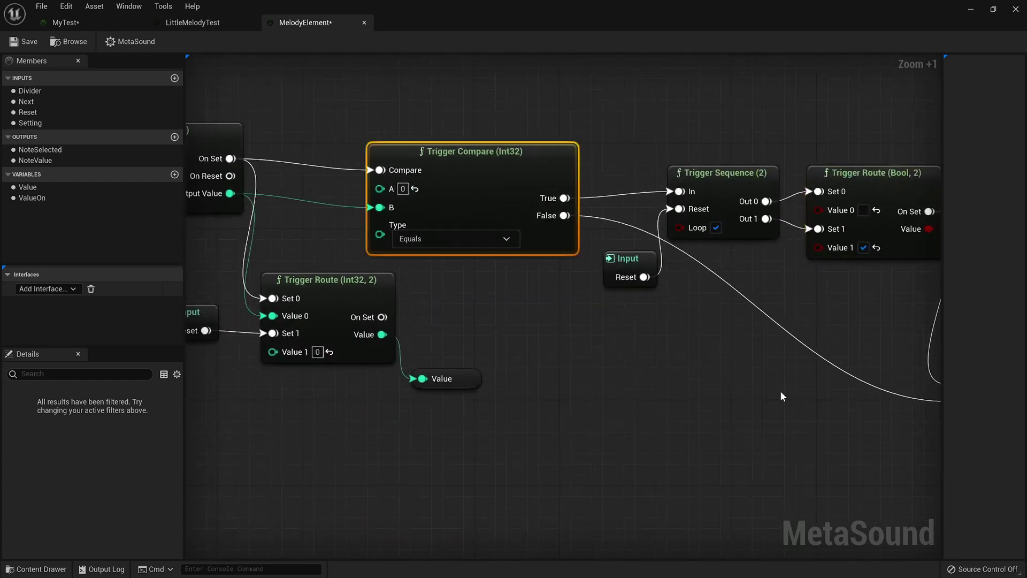
right_click_drag(781, 396, 498, 343)
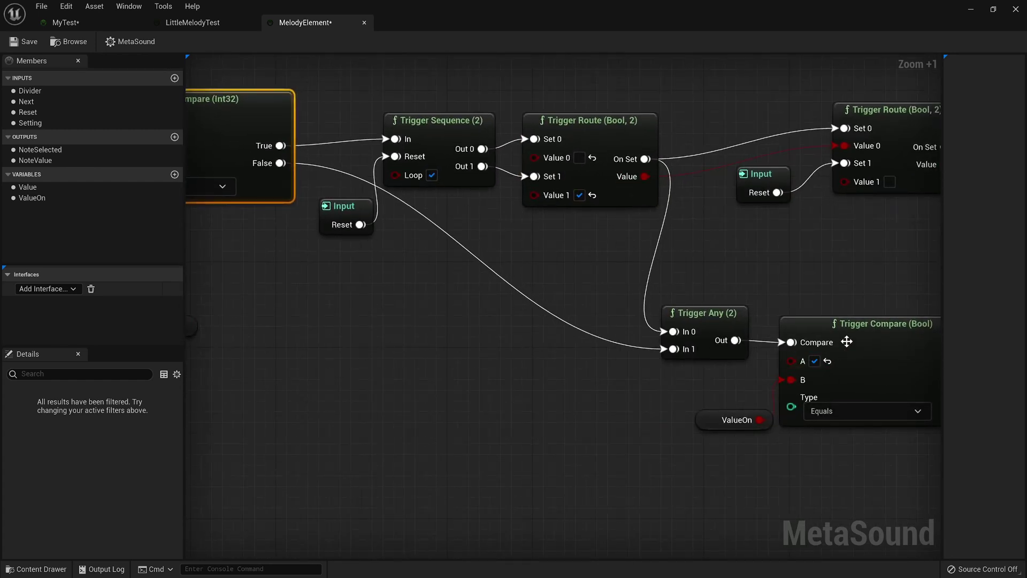
right_click_drag(846, 341, 592, 315)
left_click(642, 347)
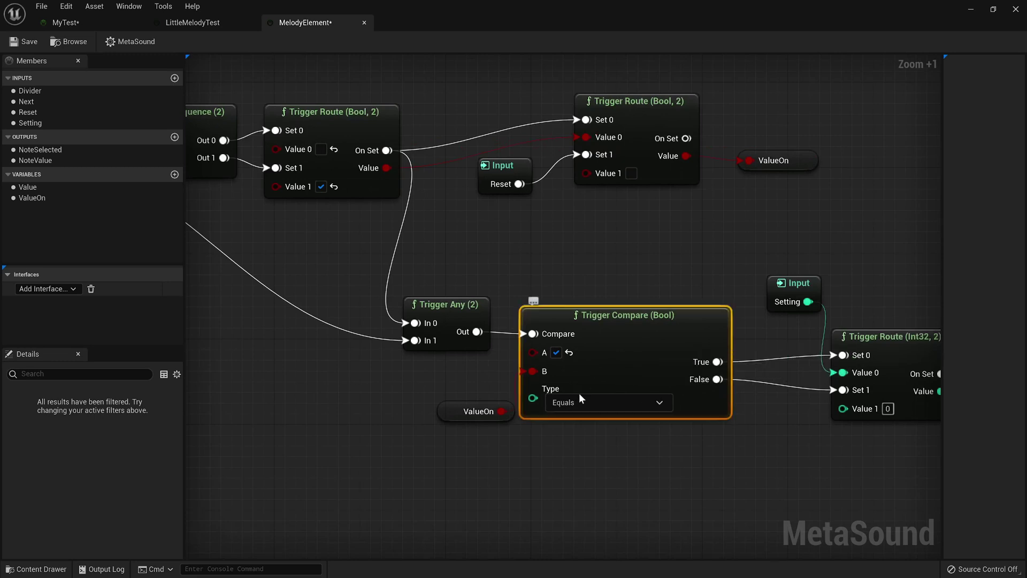
right_click_drag(690, 454, 391, 451)
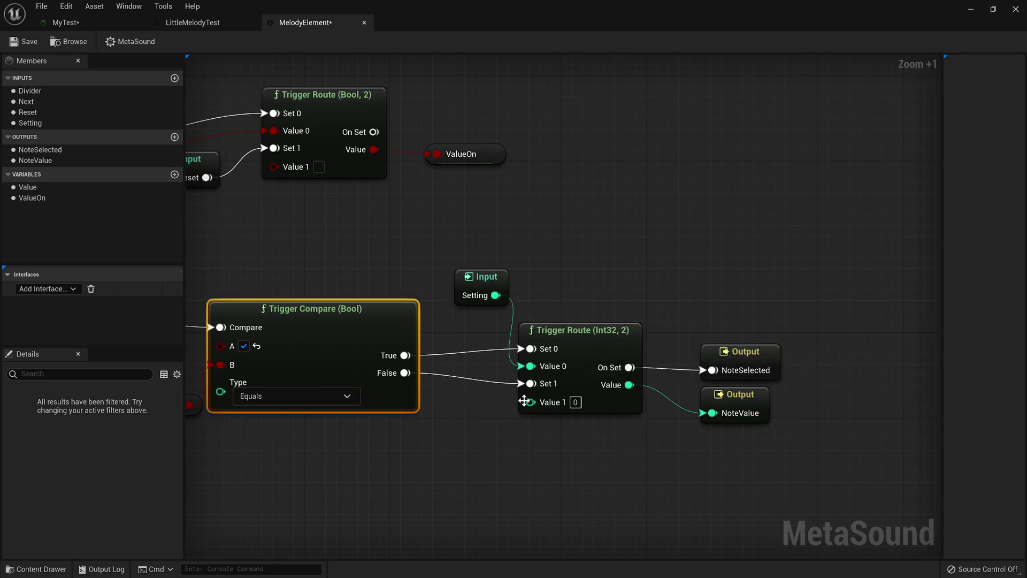
left_click(772, 348)
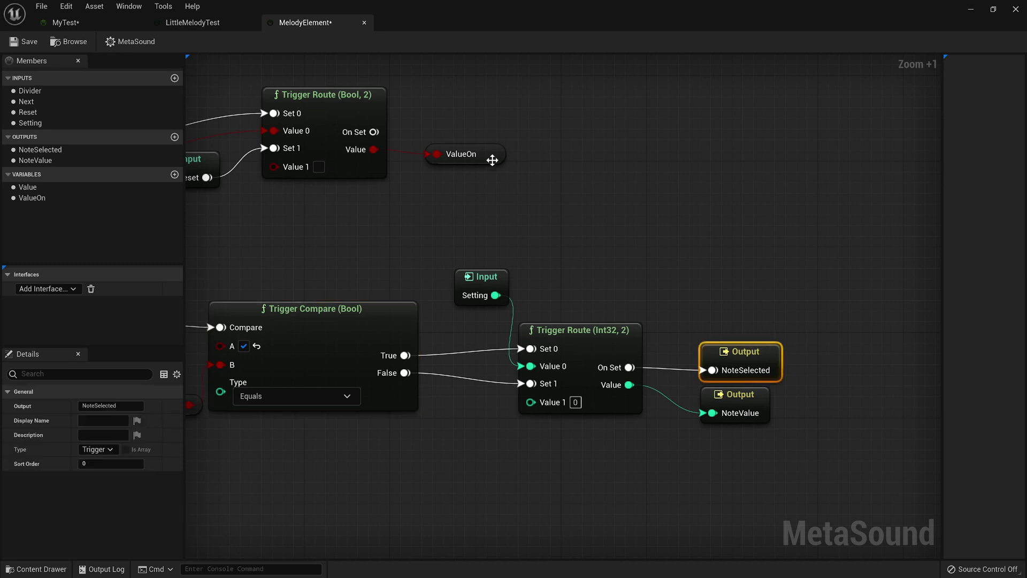
- Inspect LittleMelodyTest's Trigger Accumulate (4) and NoteSelected output, then return to the MyTest graph
left_click(201, 22)
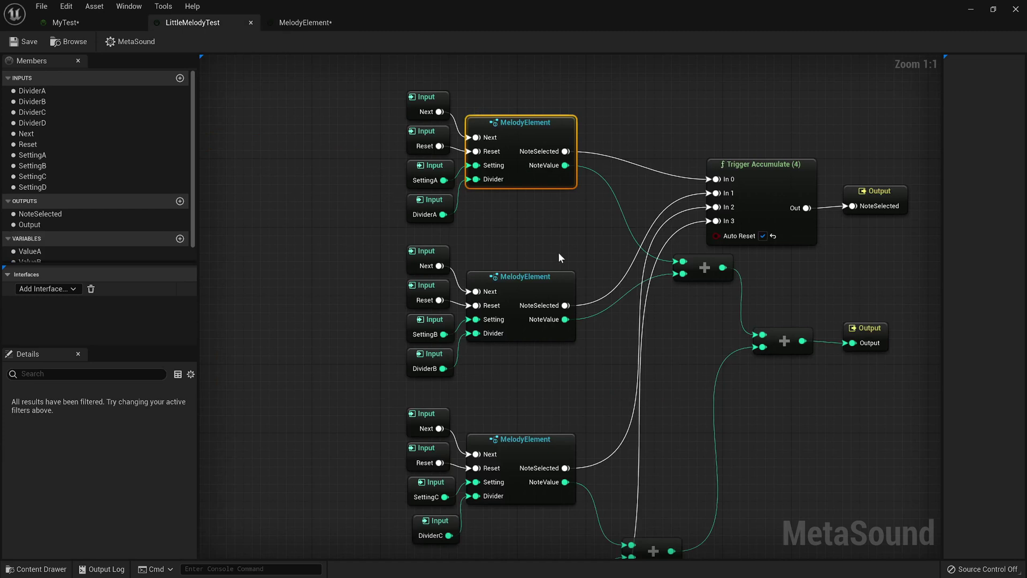
right_click_drag(544, 516, 422, 482)
left_click(642, 143)
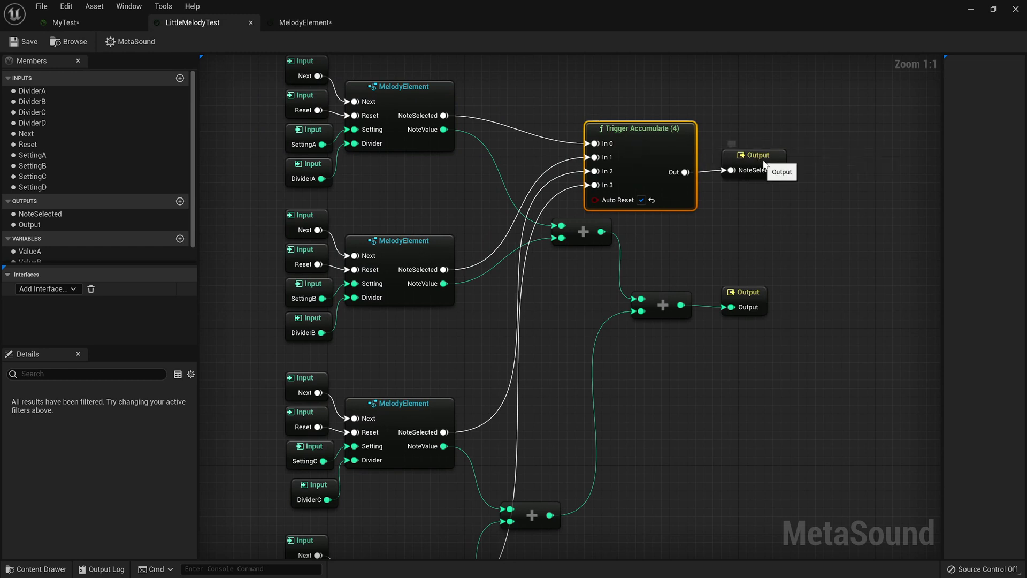
left_click(764, 161)
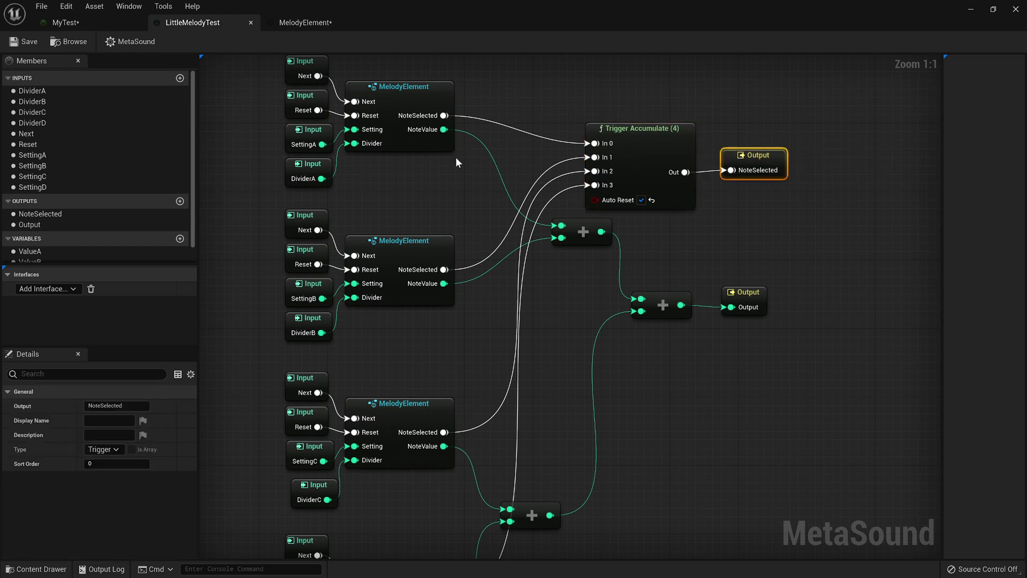
right_click_drag(488, 431, 548, 437)
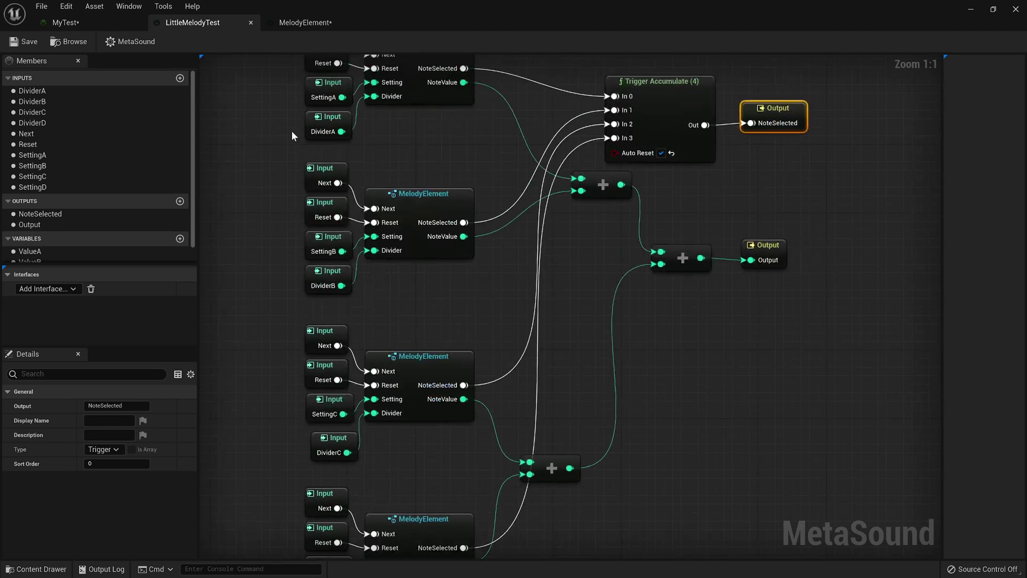
left_click(80, 24)
right_click_drag(631, 349, 435, 338)
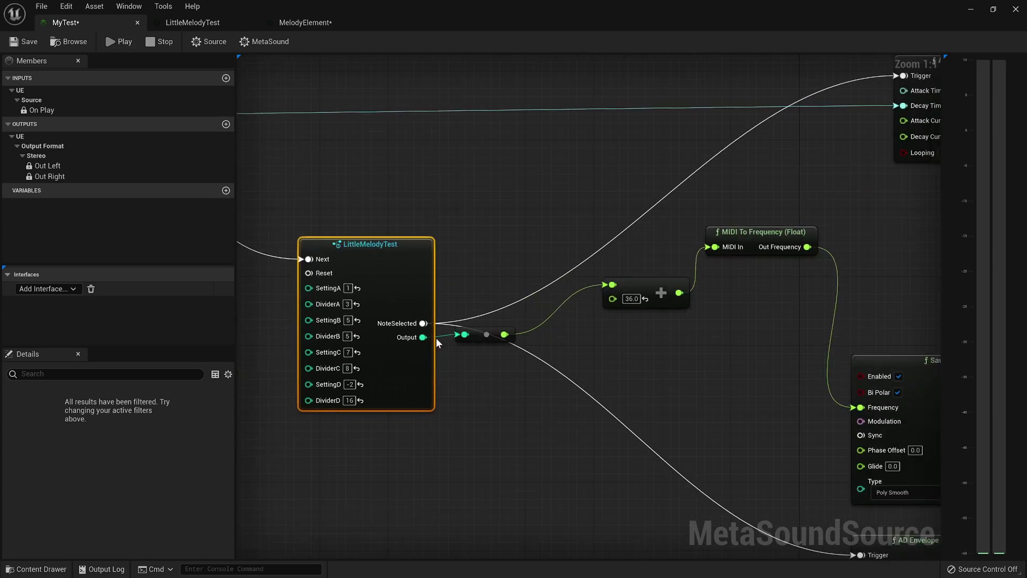
right_click_drag(314, 374, 481, 365)
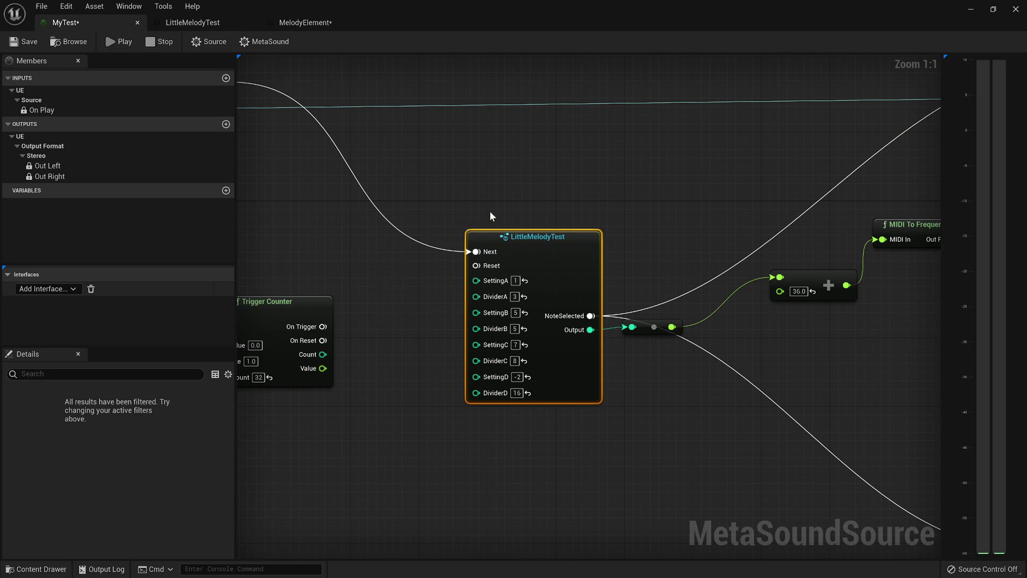
right_click_drag(700, 207, 717, 256)
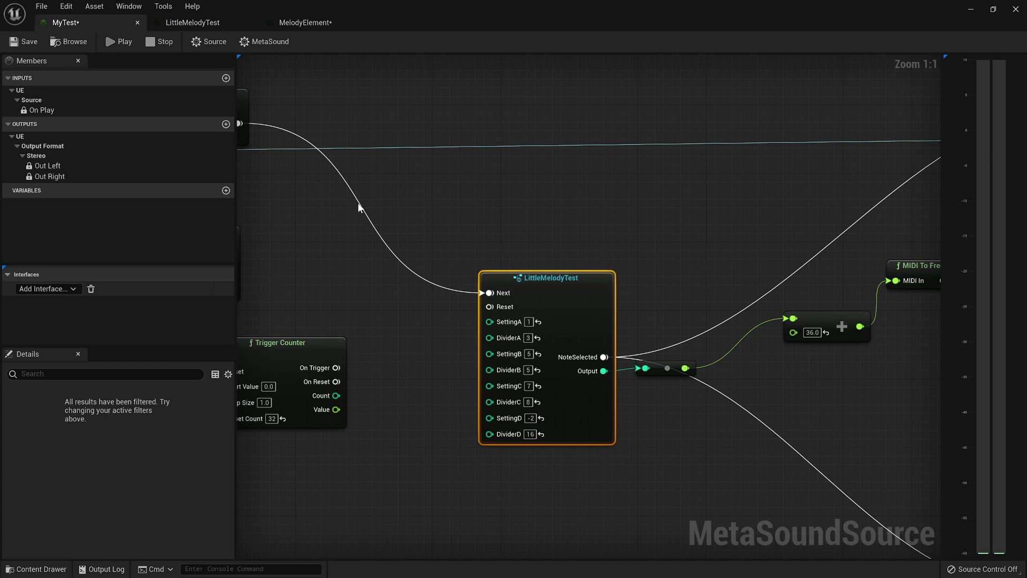
- Connect the Trigger Counter's On Reset to LittleMelodyTest's Reset input
right_click_drag(357, 203, 622, 267)
right_click_drag(527, 231, 615, 208)
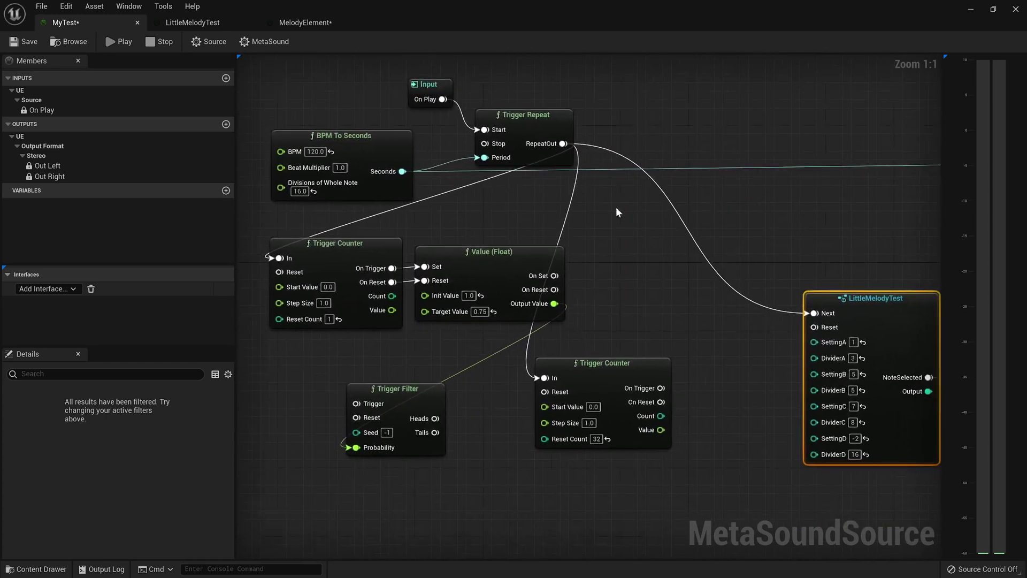
right_click_drag(749, 316, 654, 300)
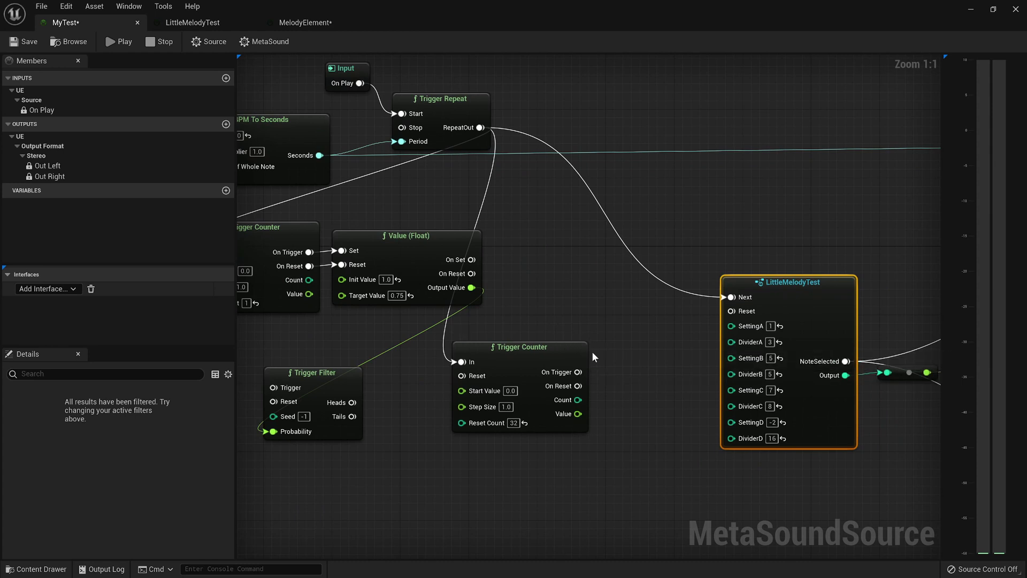
left_click_drag(578, 386, 731, 311)
right_click_drag(569, 319, 654, 310)
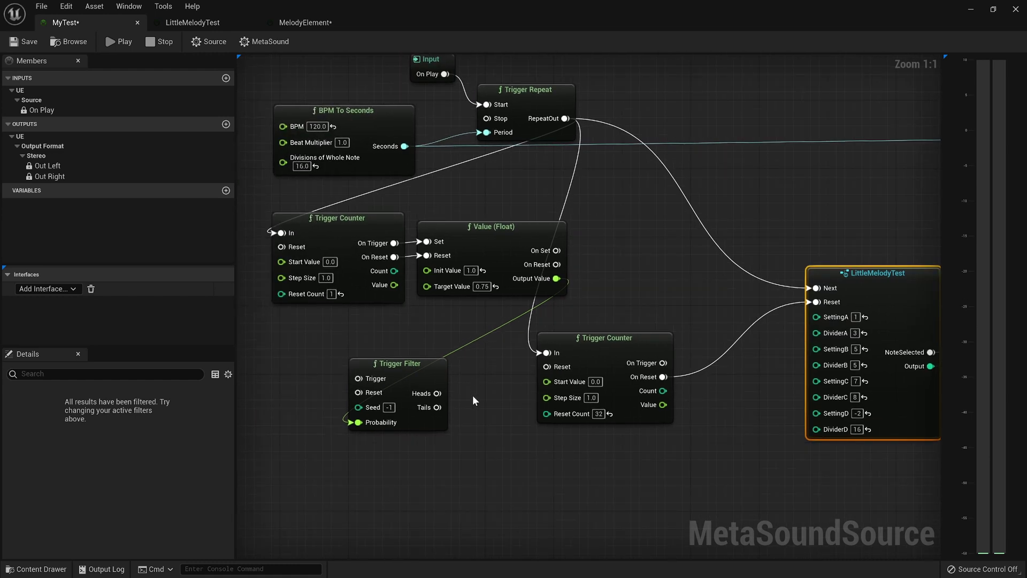
right_click_drag(473, 396, 426, 399)
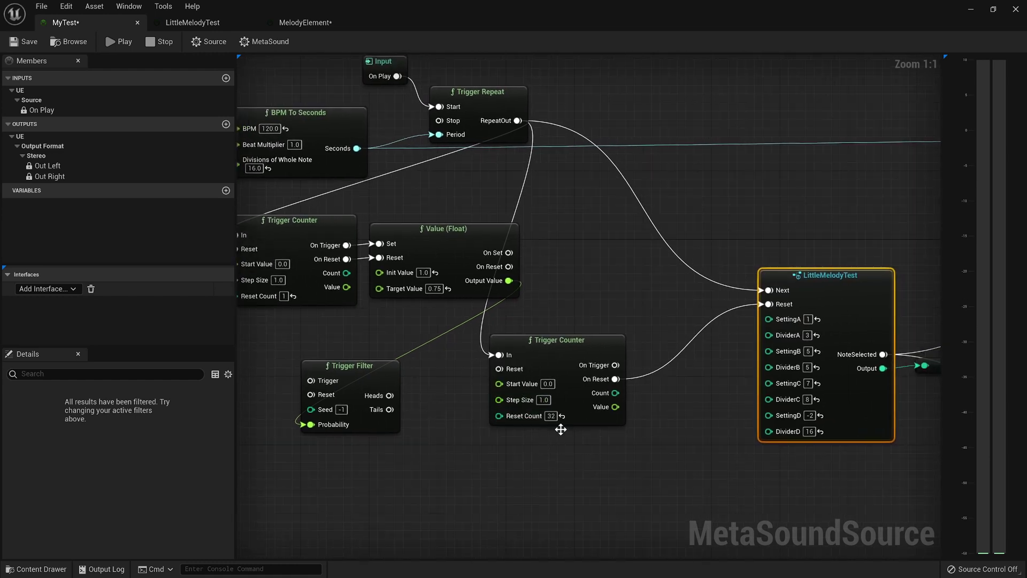
- Change the second Trigger Counter's Reset Count from 32 to 16, then play and stop MyTest
left_click(551, 416)
type("16")
key("Return")
left_click(626, 254)
left_click(120, 41)
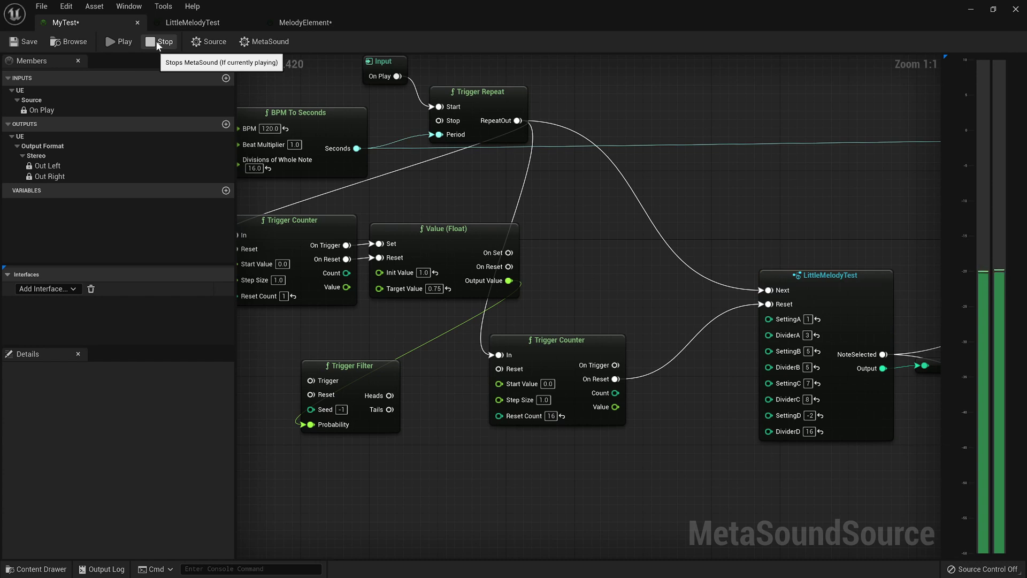
left_click(155, 42)
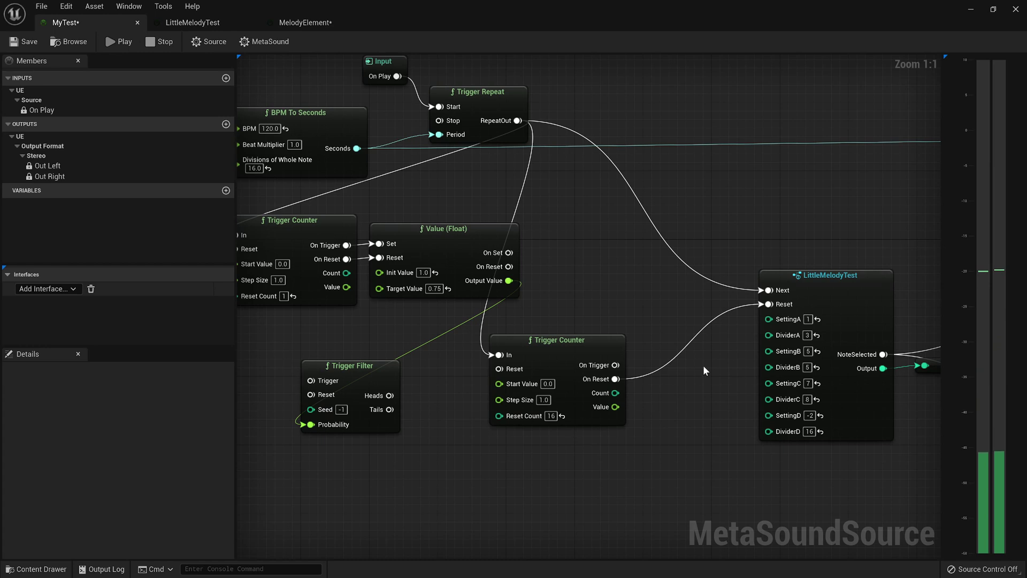
- Break the wire into LittleMelodyTest's Reset pin and play MyTest without it
left_click_drag(769, 304, 719, 316, "ctrl")
left_click(449, 197)
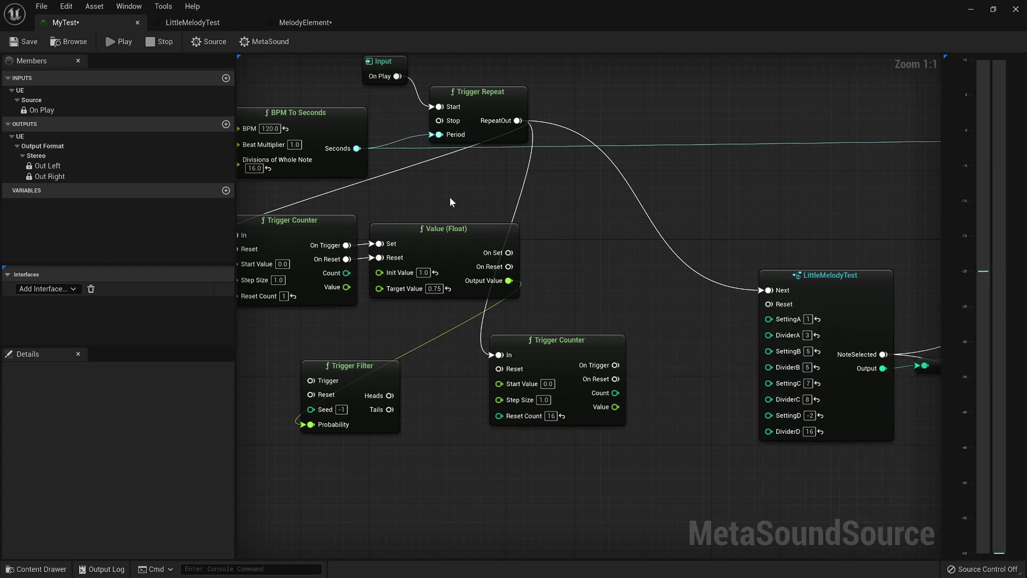
left_click(120, 44)
right_click_drag(705, 339, 415, 342)
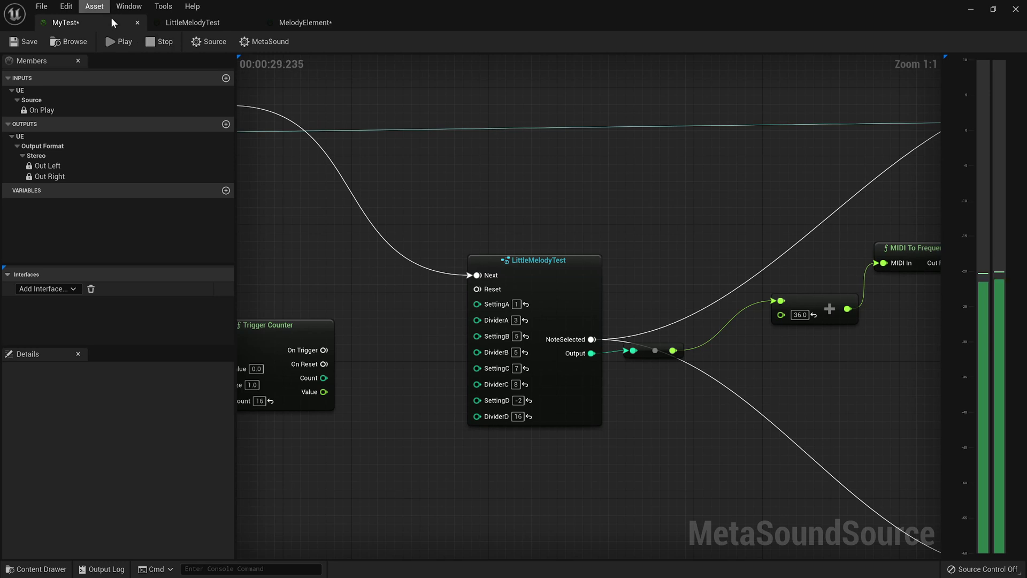
- Stop playback and pan out over the chain from MIDI To Frequency to the stereo outputs
left_click(162, 45)
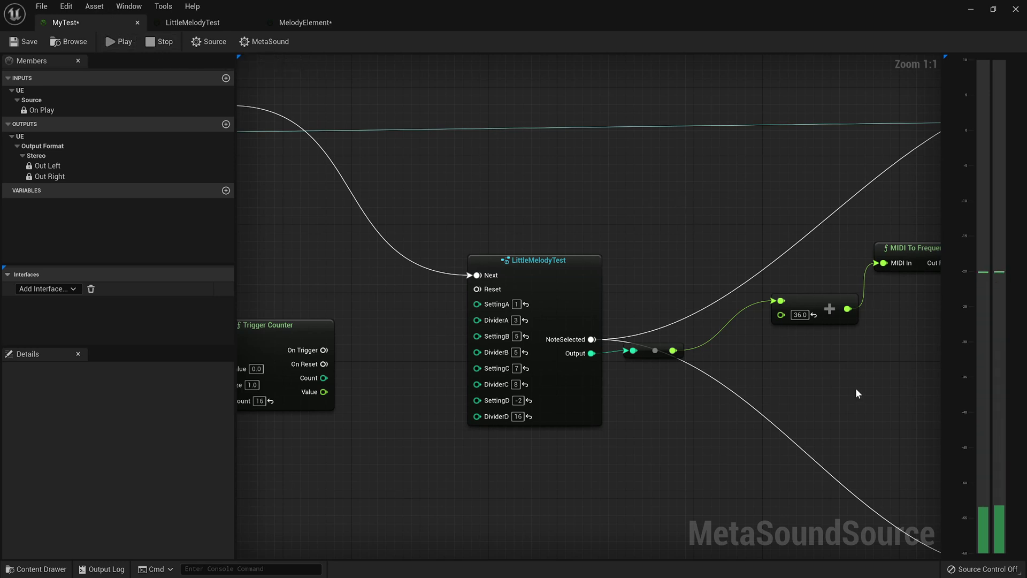
right_click_drag(856, 389, 764, 415)
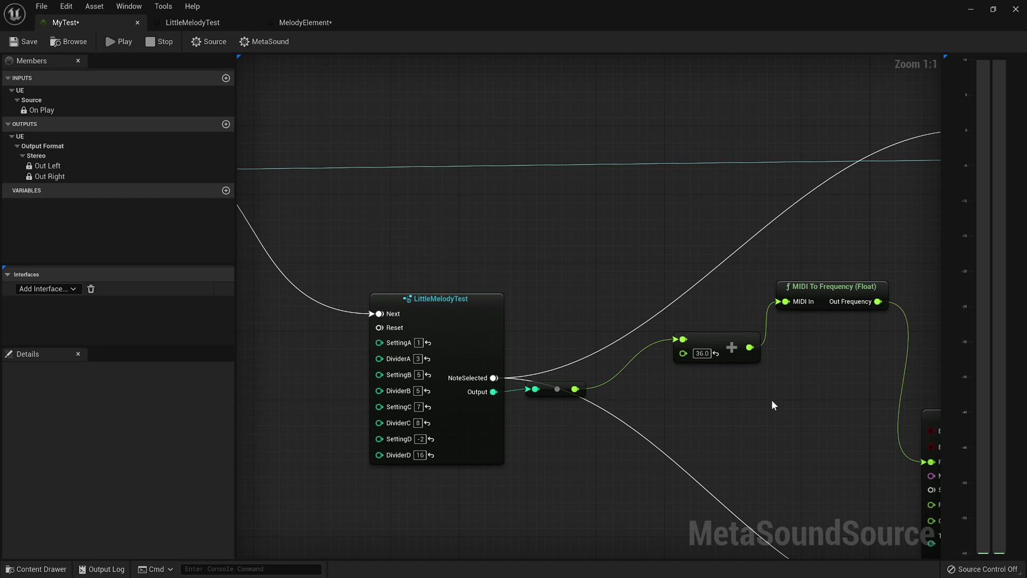
scroll(771, 395, "down", 4)
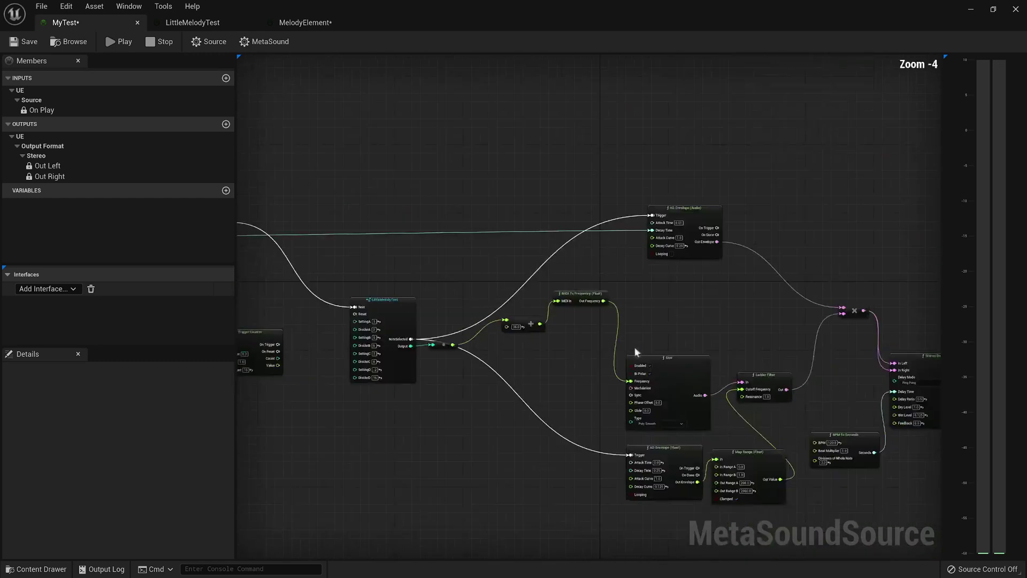
right_click_drag(724, 311, 558, 288)
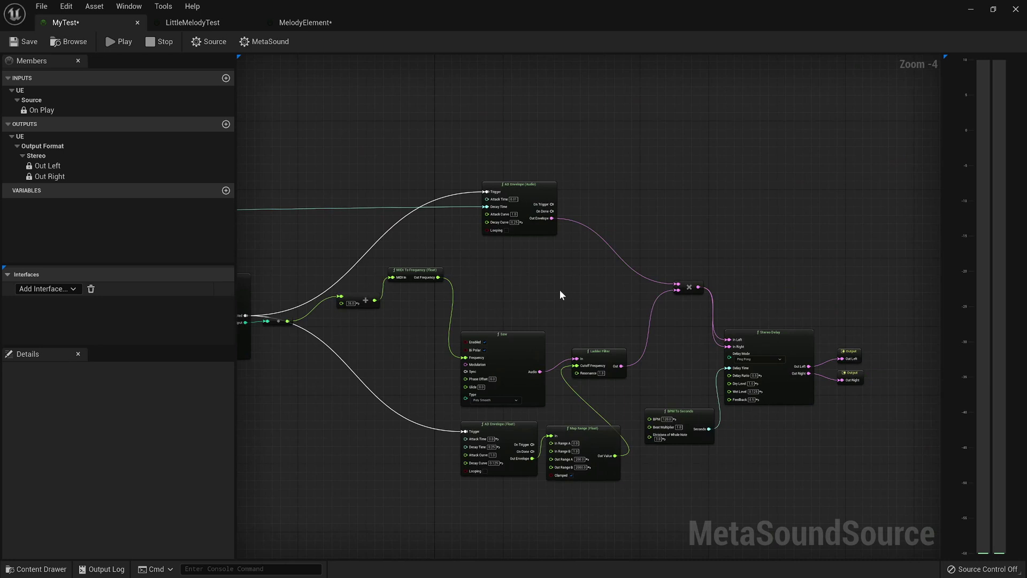